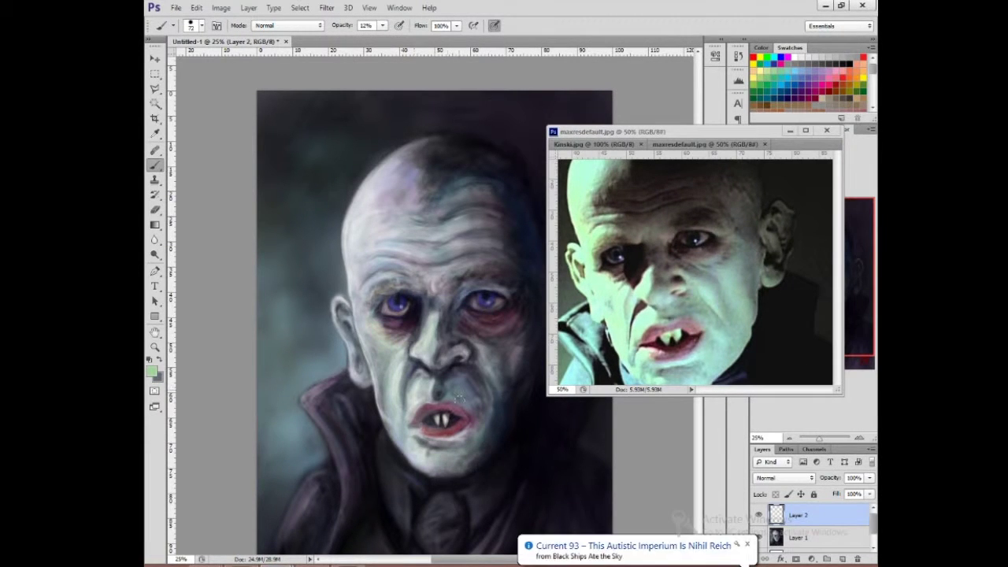
Step: Lasso the mouth area, copy it to a new layer and shift it up closer to the nose
key("l")
left_click_drag(401, 398, 429, 295)
key("ctrl+j")
key("v")
key("ctrl+plus")
key("i")
key("b")
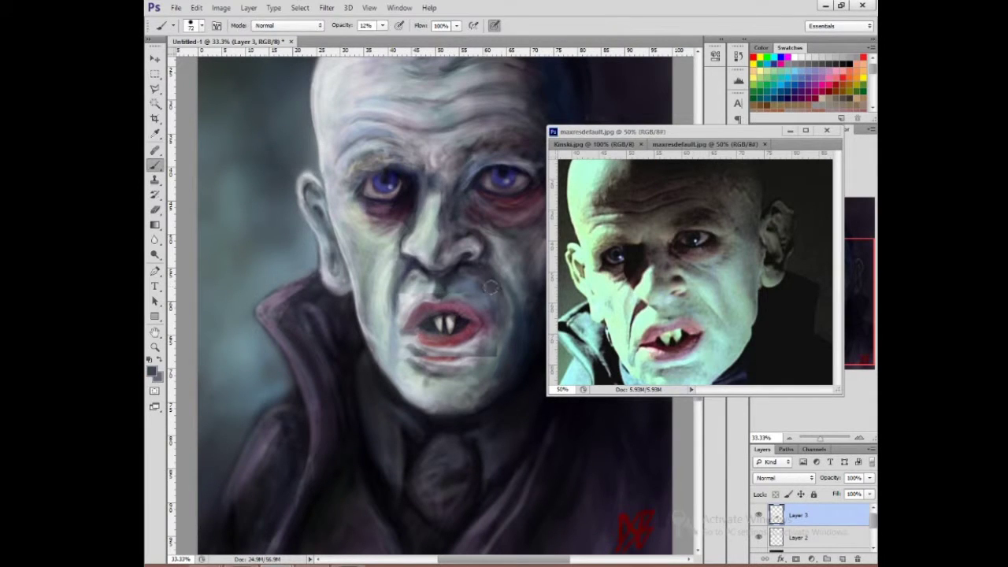
Step: Blend the moved mouth's lower edge with sampled skin tones and darken the chin's underside in black with a 15 px brush at 33% opacity
left_click(488, 287, "alt")
mouse_move(404, 349)
left_mouse_down()
mouse_move(417, 374)
mouse_move(496, 363)
left_mouse_up()
key("d")
left_click(201, 26)
left_click(383, 25)
left_click_drag(382, 43, 395, 43)
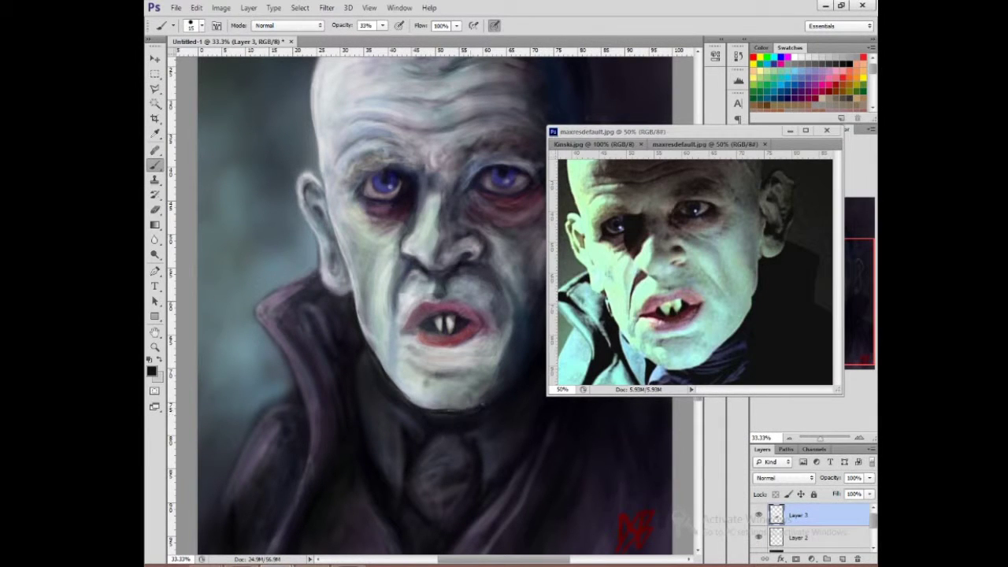
Step: Merge the copied mouth layer down into Layer 2
key("ctrl+plus")
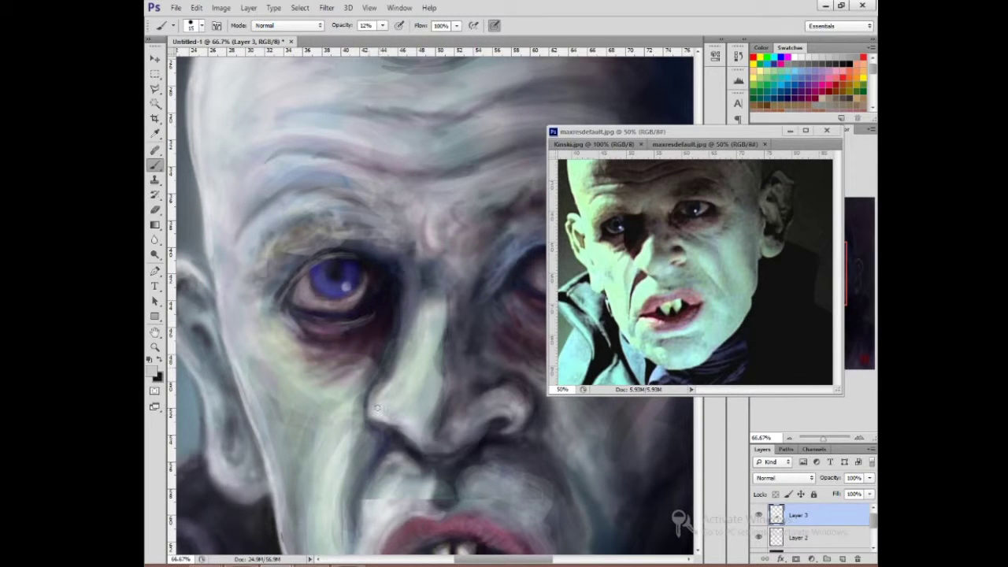
key("d")
key("ctrl+e")
key("ctrl+0")
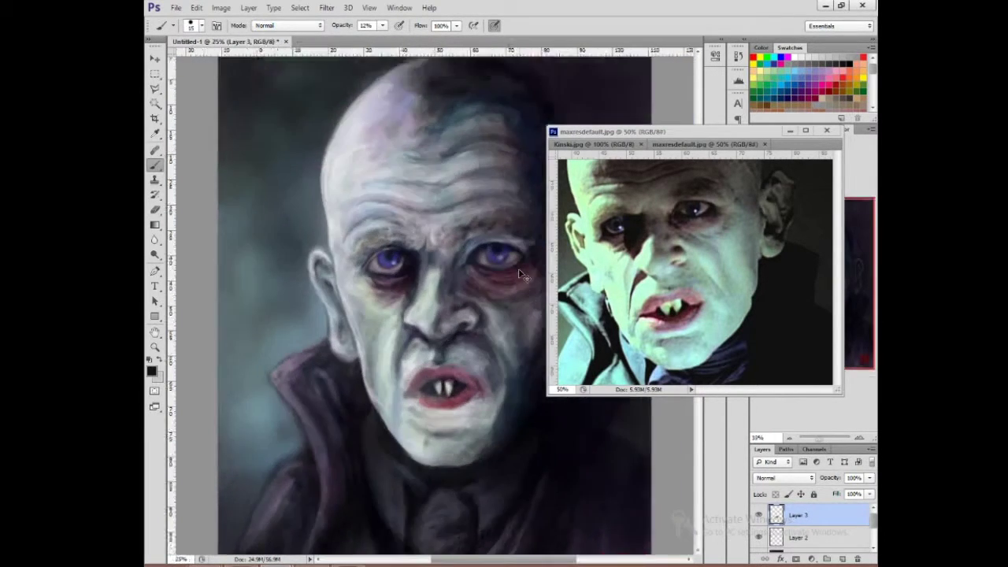
Step: Refine the edges of the head and near ear against the background with sampled tones at 35% opacity
key("ctrl+plus")
key("i")
left_click(225, 148)
key("b")
left_click_drag(253, 178, 263, 211)
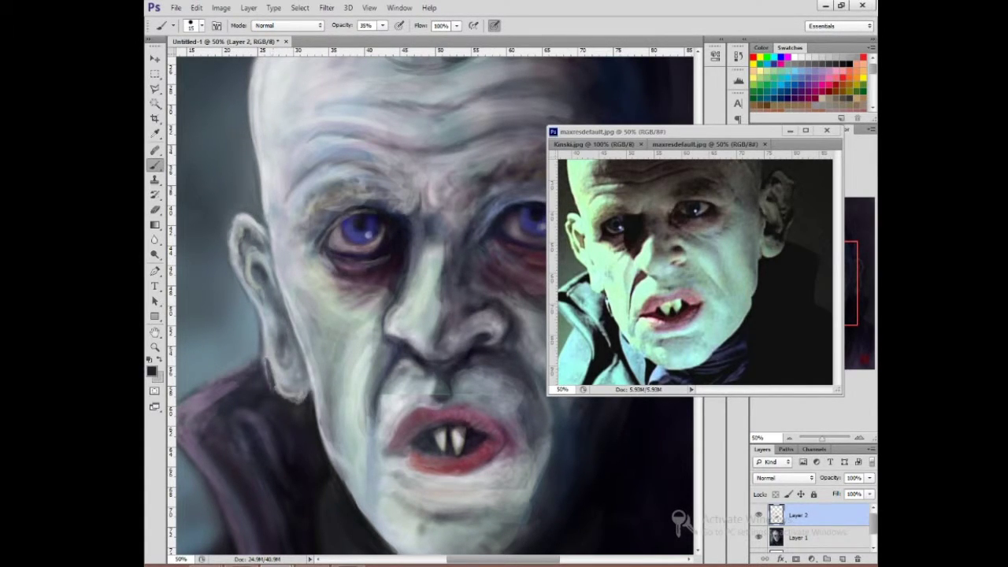
left_click(262, 363, "alt")
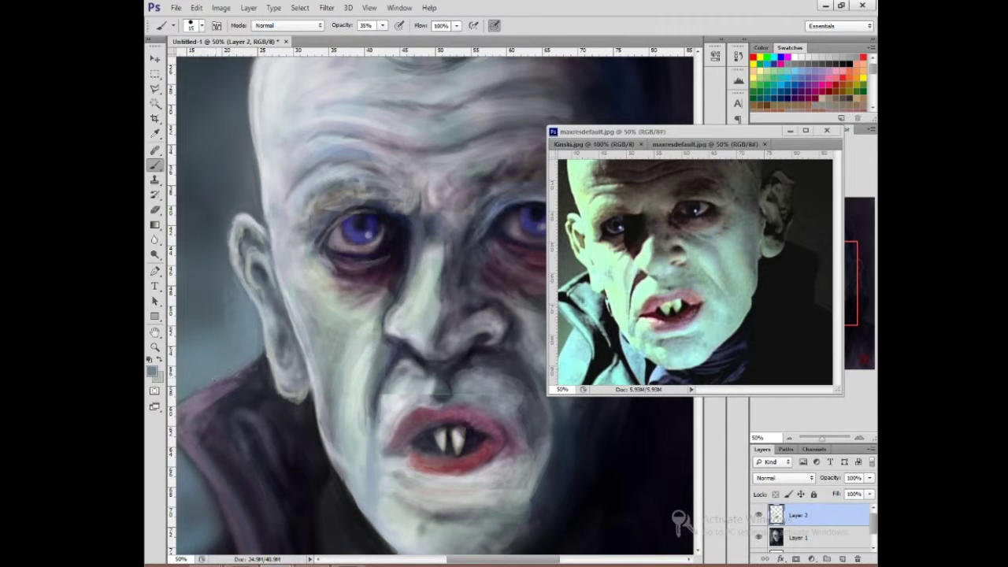
Step: Paint the coat collar and cravat folds with sampled dark and purple tones, using a 42 px brush and lowering its opacity to 10%
key("ctrl+minus")
key("ctrl+minus")
key("ctrl+plus")
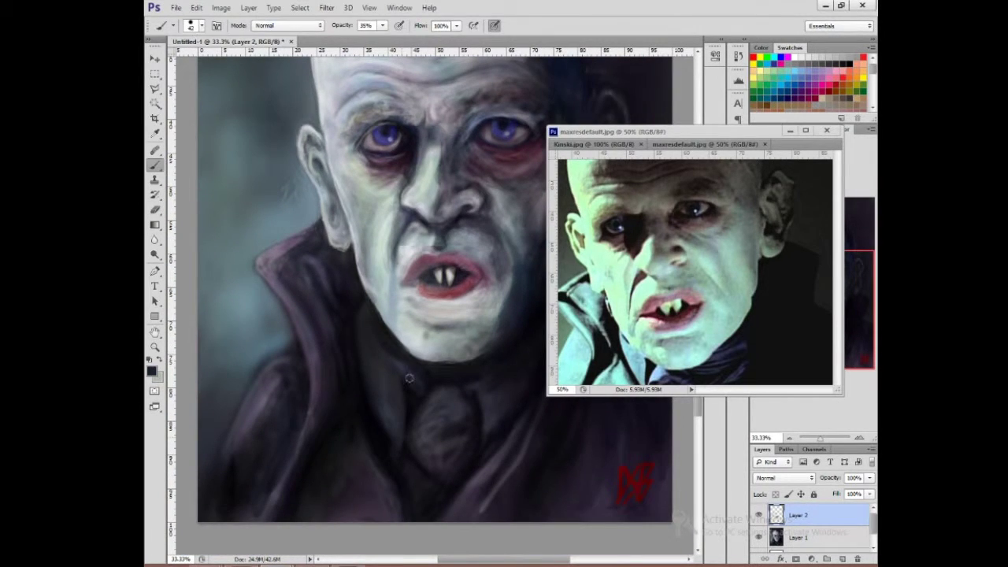
left_click(374, 359, "alt")
key("1")
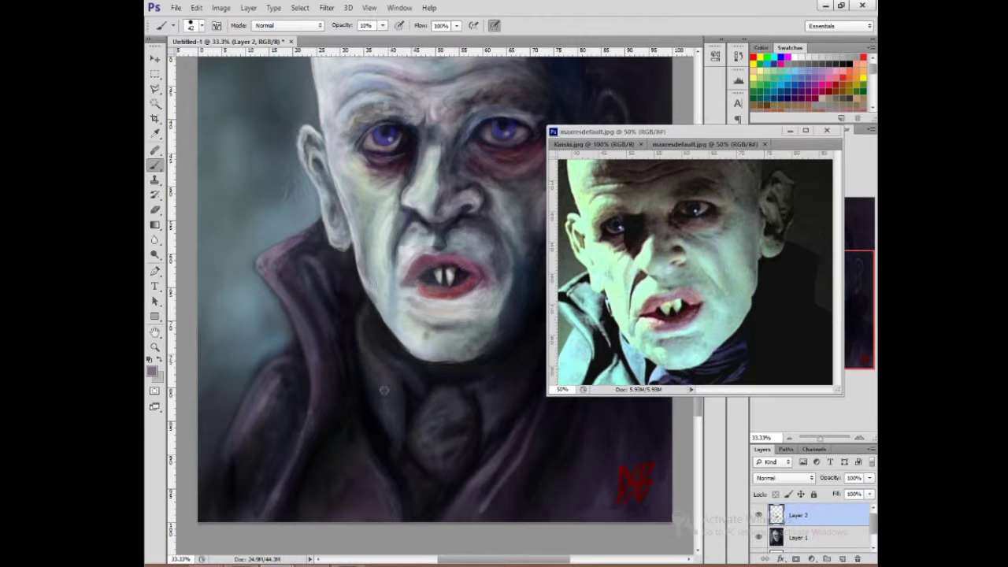
left_click(429, 398, "alt")
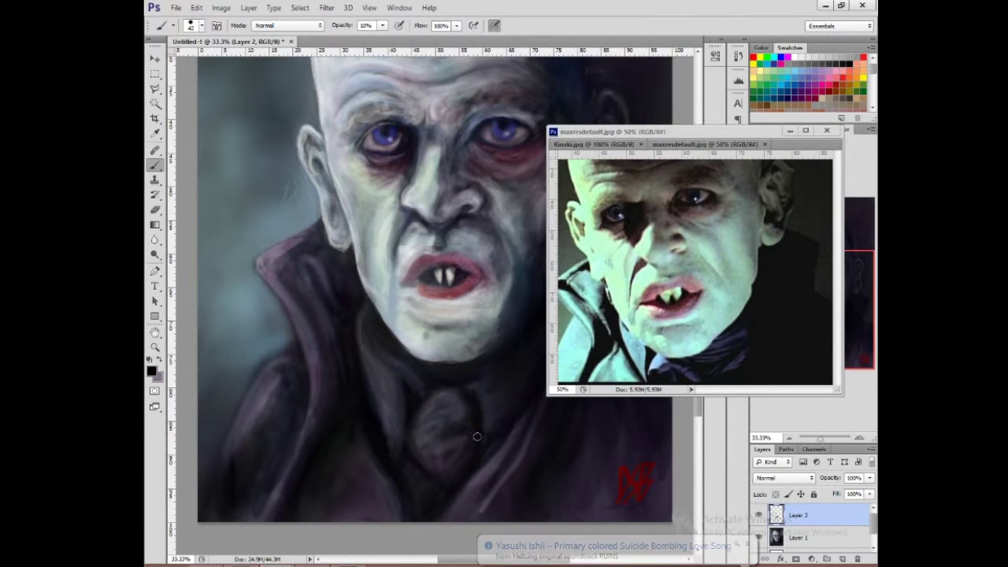
left_click(304, 302, "alt")
left_click_drag(337, 347, 339, 386)
Step: Shade the groove above the upper lip and repaint the fangs and mouth interior with sampled tones and a 15 px brush
key("ctrl+plus")
key("ctrl+plus")
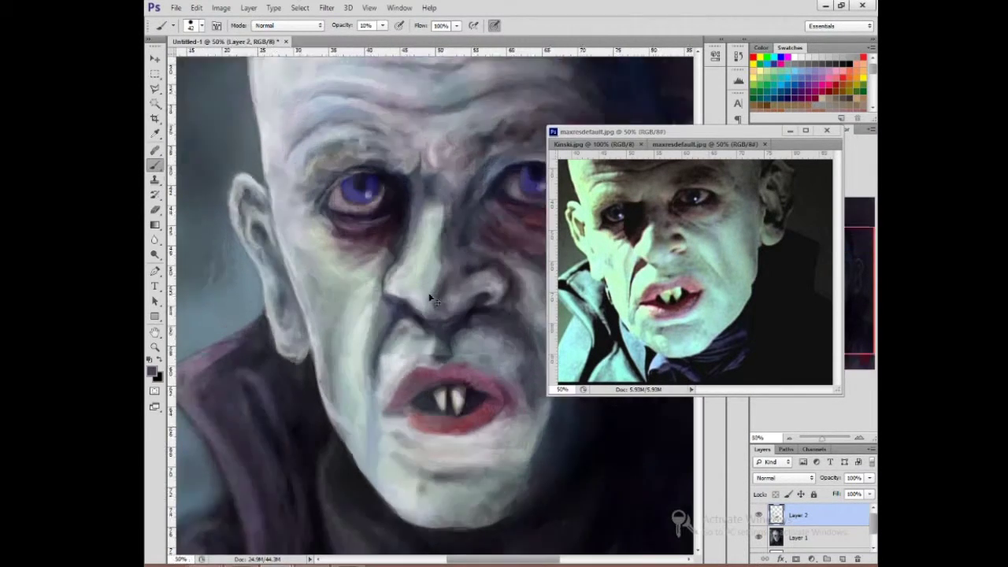
left_click(444, 291, "alt")
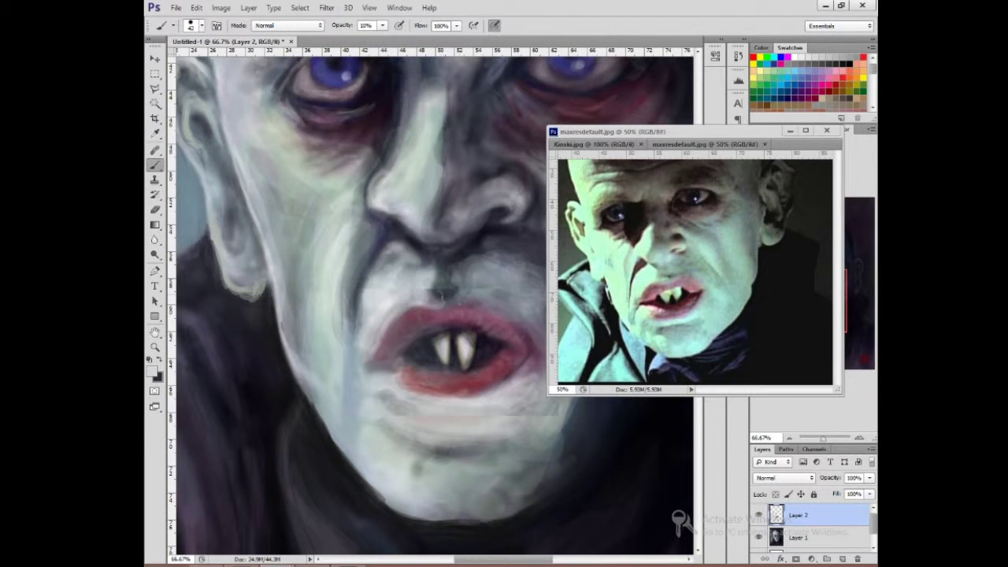
left_click(489, 361, "alt")
left_click(176, 25)
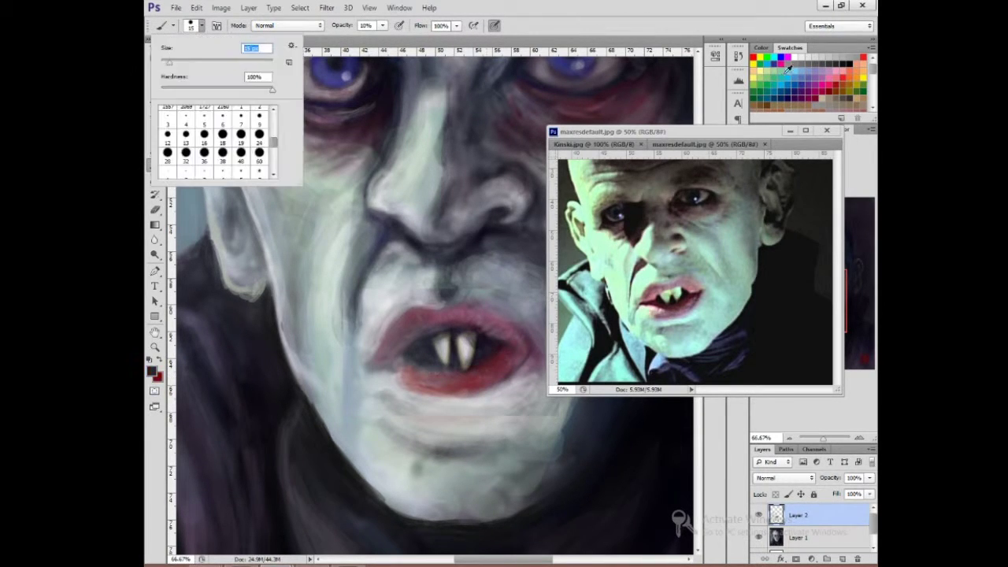
double_click(205, 124)
left_click(420, 332, "alt")
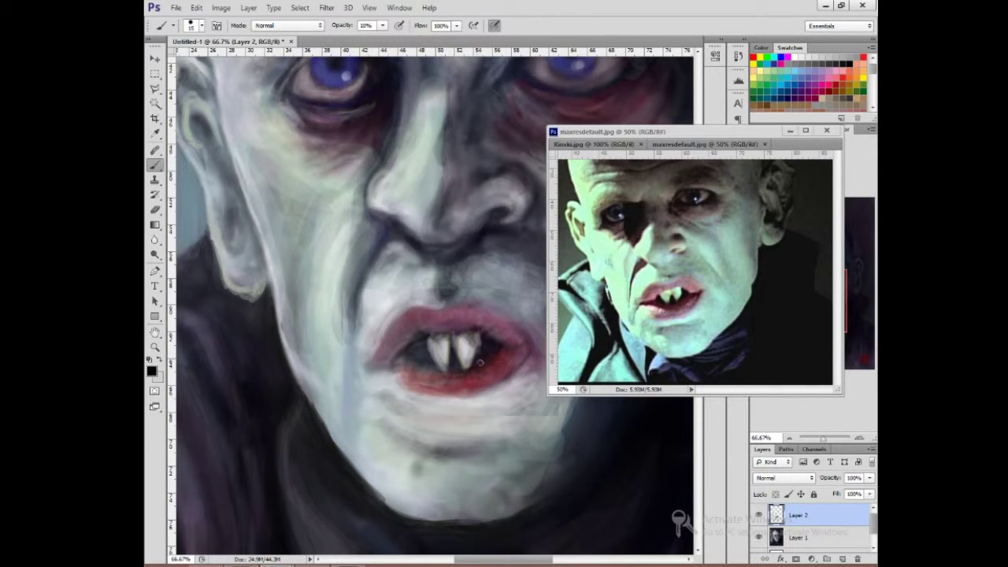
scroll(485, 343, "up", 3)
key("ctrl+0")
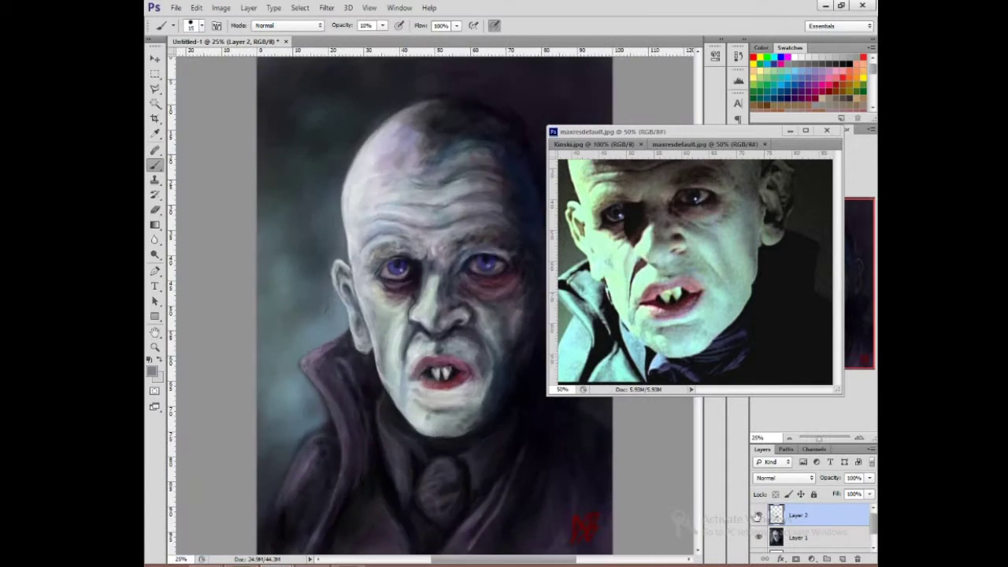
Step: Enlarge the brush and darken the eyebrow and lid crease on the face's shadowed side at 26% opacity
scroll(446, 382, "up", 3)
left_click(195, 25)
key("Return")
scroll(394, 275, "right", 2)
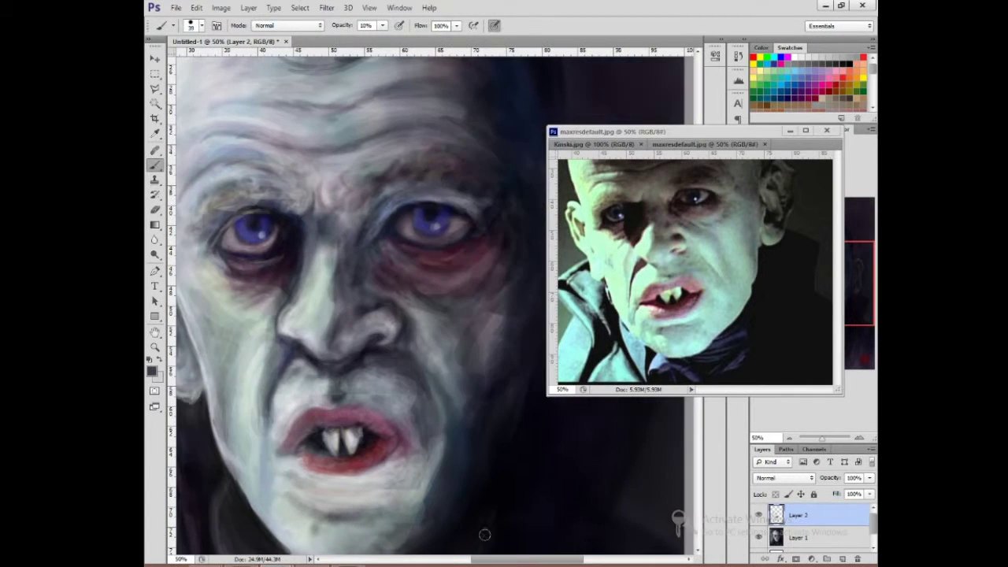
key("2")
key("6")
left_click_drag(398, 185, 453, 181)
left_click(453, 197, "alt")
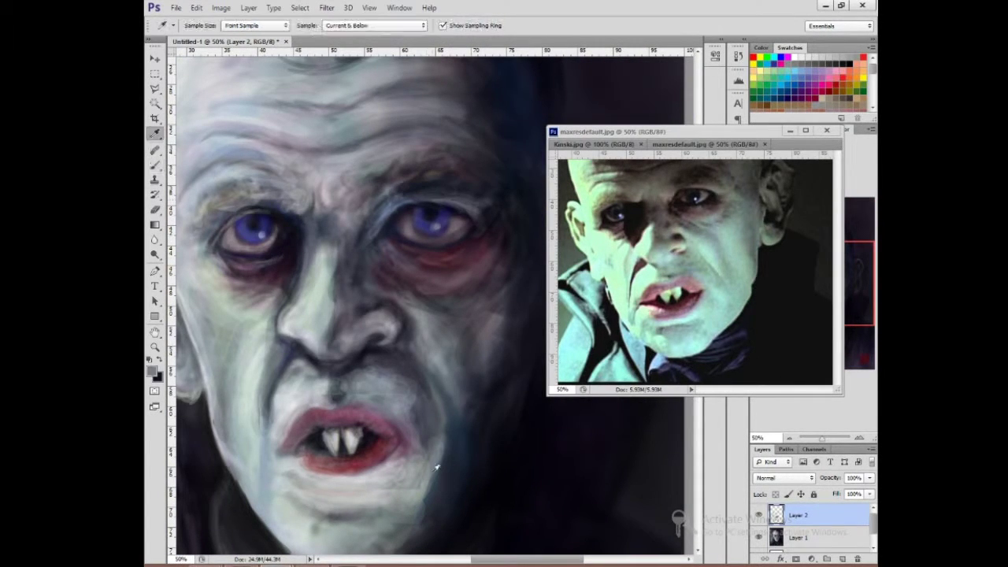
Step: Paint light grey strokes along the under-eye bag and over the shadowed cheek and jaw, reducing the brush opacity to 17%
mouse_move(477, 229)
left_mouse_down()
mouse_move(469, 248)
mouse_move(437, 263)
mouse_move(418, 346)
left_mouse_up()
key("1")
key("7")
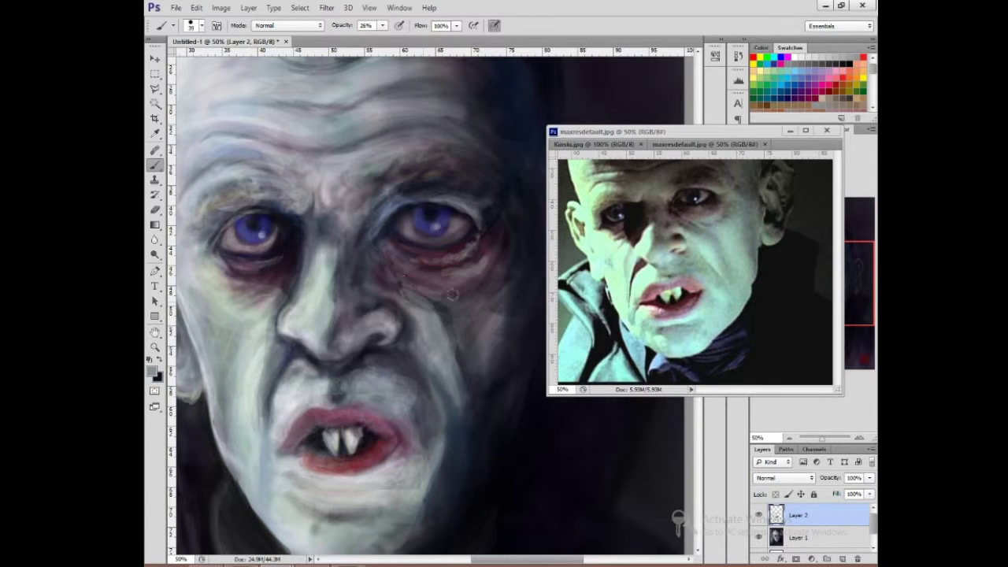
left_click_drag(473, 287, 482, 346)
mouse_move(500, 252)
left_mouse_down()
mouse_move(473, 323)
mouse_move(479, 441)
left_mouse_up()
mouse_move(445, 310)
left_mouse_down()
mouse_move(497, 249)
mouse_move(472, 274)
mouse_move(464, 409)
mouse_move(420, 526)
mouse_move(472, 451)
mouse_move(444, 427)
mouse_move(494, 325)
left_mouse_up()
key("ctrl+minus")
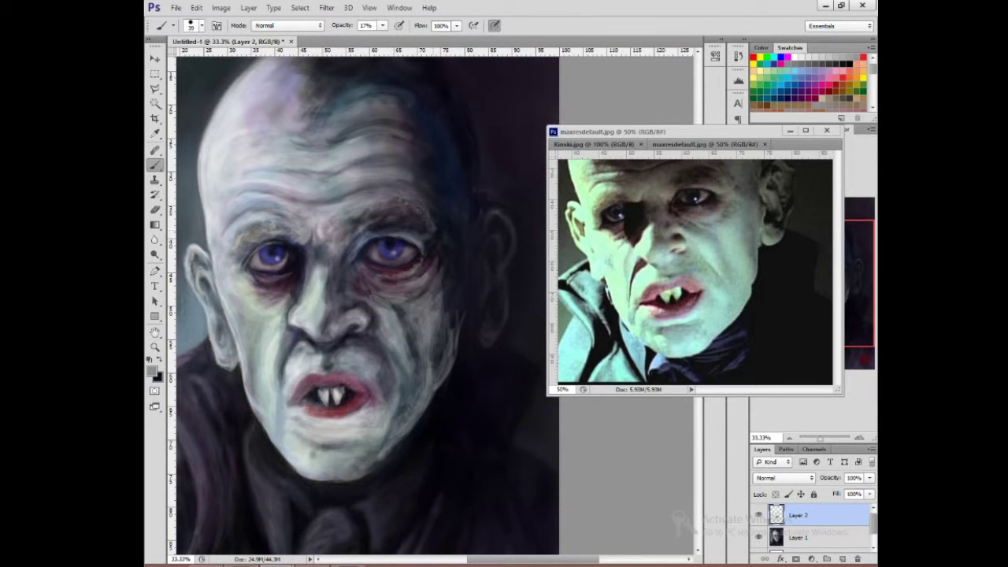
Step: Darken the shadowed half of the forehead and scalp with a larger dark brush at 17% opacity
left_click(190, 26)
mouse_move(363, 110)
left_mouse_down()
mouse_move(347, 146)
mouse_move(421, 156)
mouse_move(398, 193)
left_mouse_up()
key("ctrl+0")
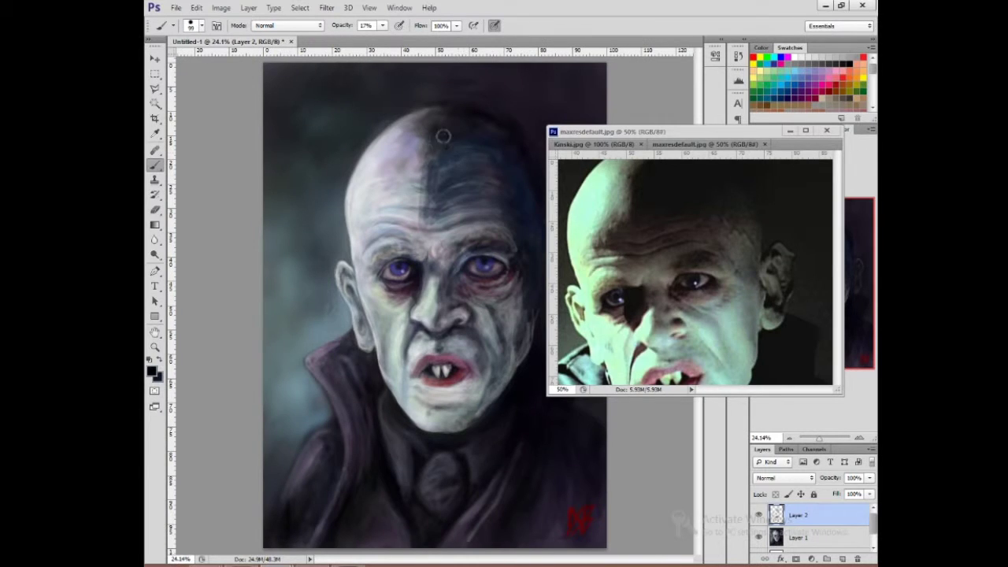
mouse_move(444, 135)
left_mouse_down()
mouse_move(456, 162)
mouse_move(435, 157)
mouse_move(394, 221)
left_mouse_up()
Step: Soften the light-to-shadow boundary on the forehead with a sampled pale skin tone at 8% opacity
left_click(390, 169, "alt")
key("0")
key("8")
left_click_drag(425, 118, 421, 189)
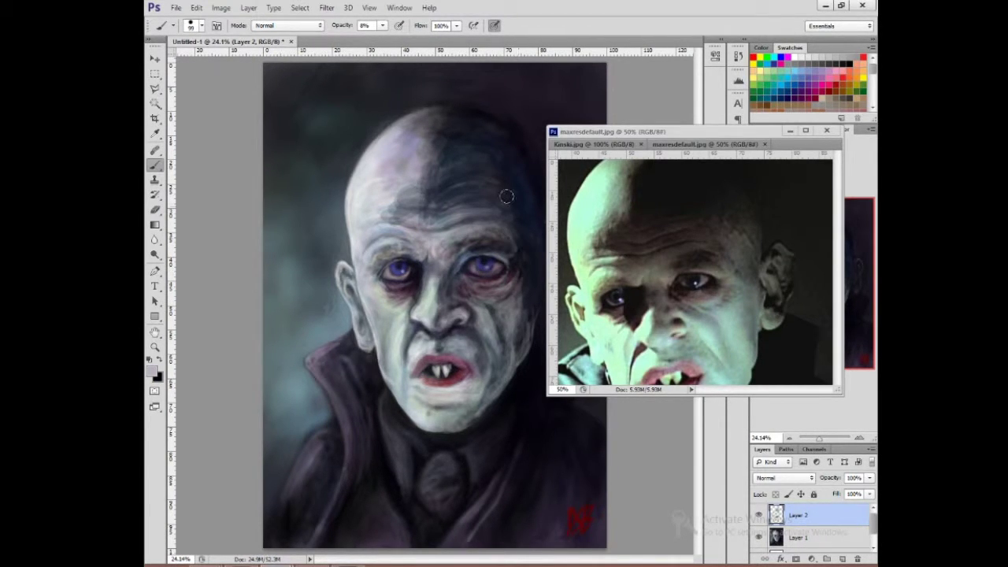
Step: Move the reference photo clear of the portrait and softly blend the shadowed temple and cheeks at very low opacity
mouse_move(599, 131)
left_mouse_down()
mouse_move(658, 105)
mouse_move(668, 84)
left_mouse_up()
key("0")
key("9")
left_click_drag(535, 182, 527, 307)
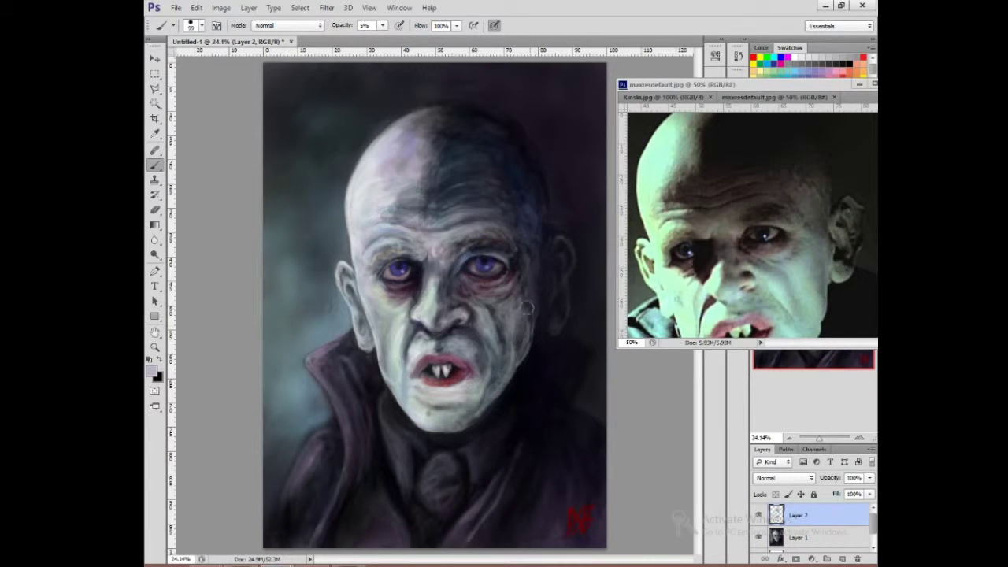
left_click(385, 324, "alt")
left_click_drag(390, 350, 421, 338)
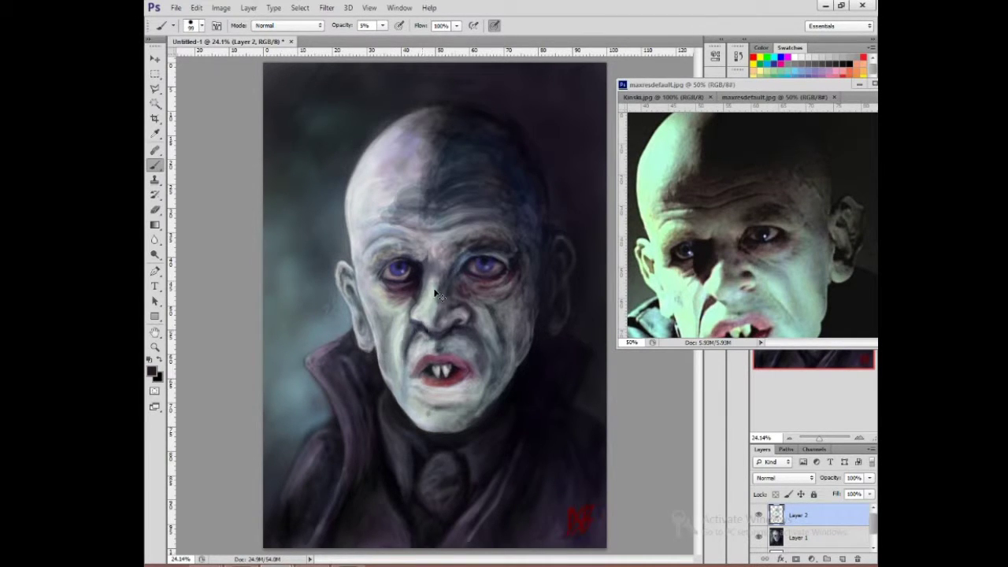
Step: Paint a green highlight on the wing of the shadowed nostril with a 36 px brush at 20% opacity
scroll(436, 293, "up", 4)
left_click(190, 25)
key("2")
left_click(518, 358, "alt")
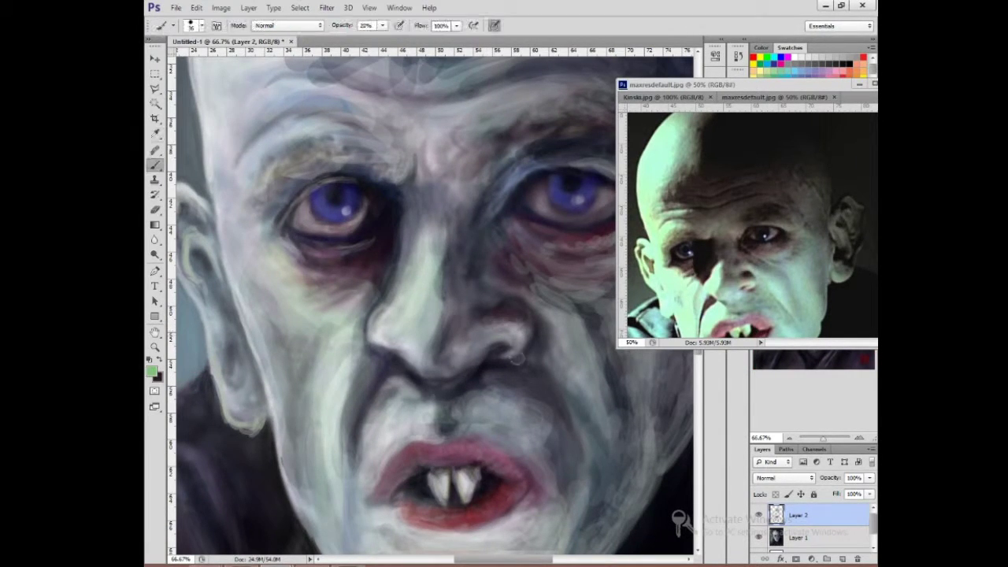
Step: Deepen the shadows around the lit side's eye socket, along the nose bridge and inside the near ear at 20% opacity
left_click(288, 197, "alt")
left_click_drag(319, 170, 260, 246)
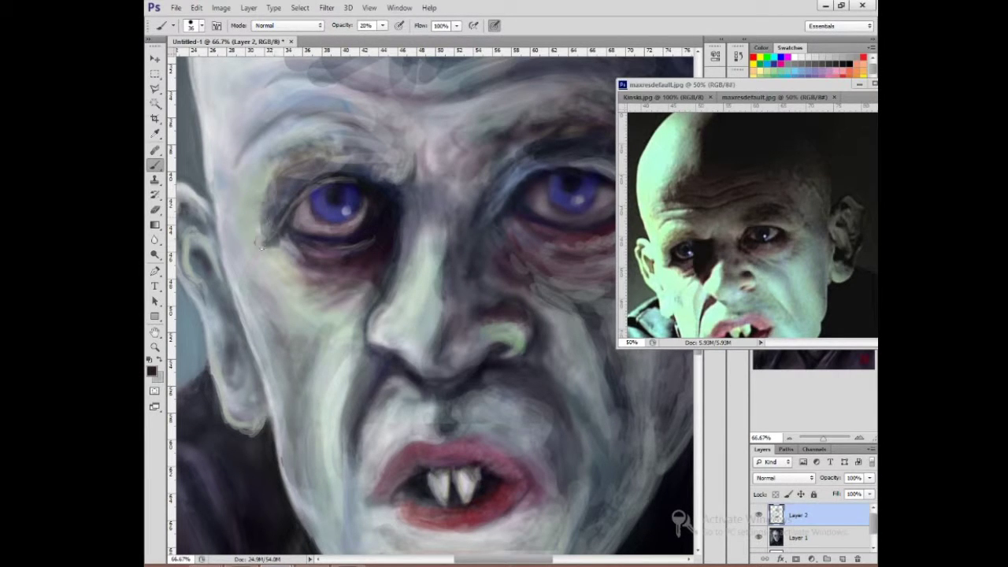
left_click_drag(398, 255, 399, 242)
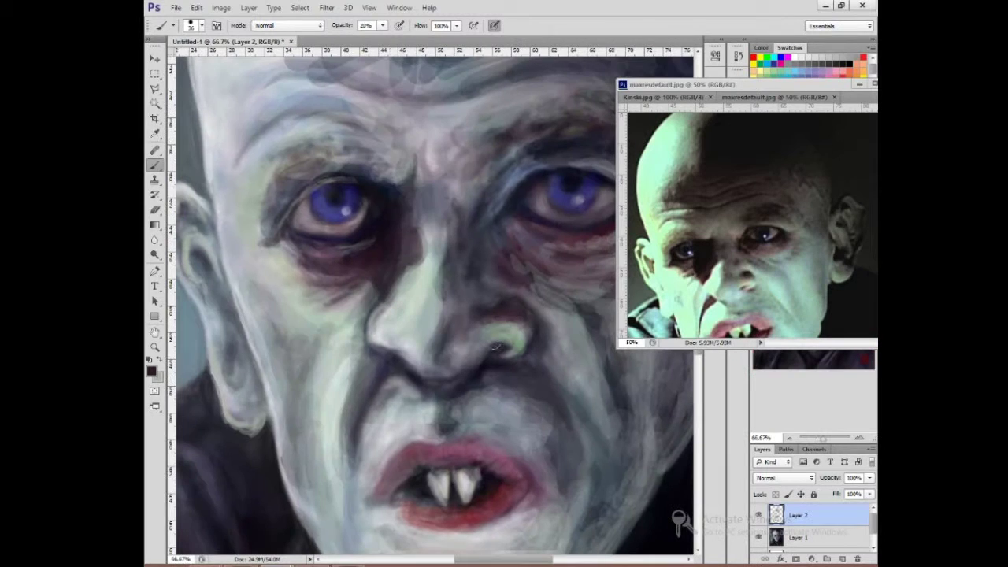
key("x")
left_click_drag(414, 209, 413, 268)
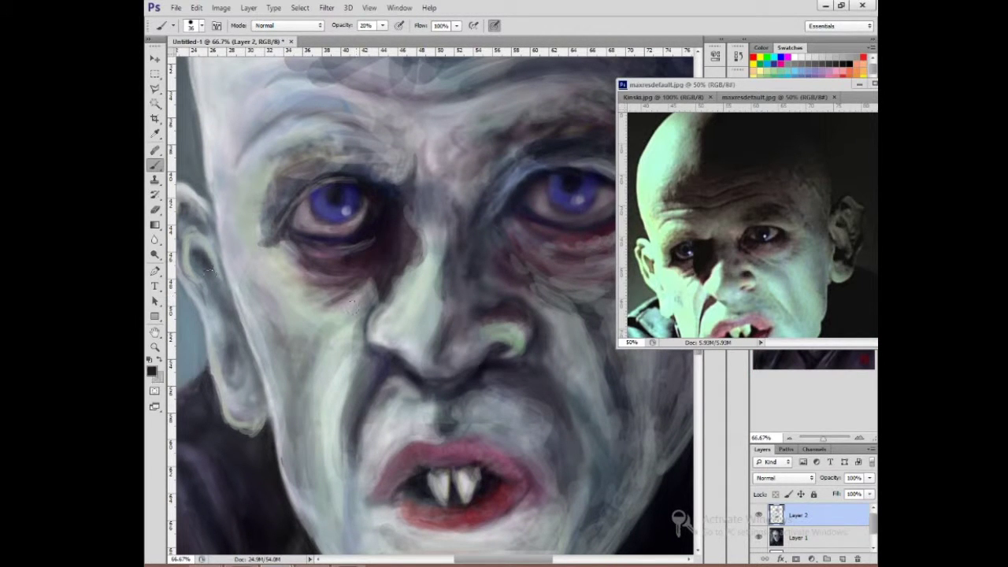
left_click_drag(212, 272, 236, 394)
Step: Sketch the far ear's pointed outline, lobe and inner folds in light grey at 20% opacity
left_click_drag(504, 315, 213, 308)
key("x")
mouse_move(453, 134)
left_mouse_down()
mouse_move(496, 114)
mouse_move(531, 153)
mouse_move(506, 275)
mouse_move(435, 334)
mouse_move(465, 358)
left_mouse_up()
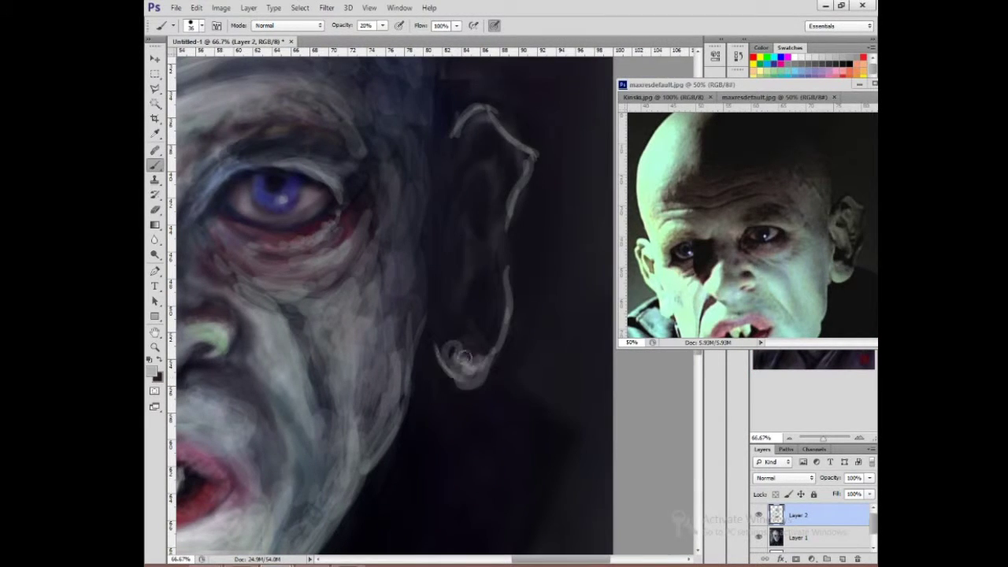
left_click_drag(475, 316, 493, 246)
left_click_drag(456, 189, 494, 277)
key("x")
key("x")
mouse_move(465, 177)
left_mouse_down()
mouse_move(482, 131)
mouse_move(508, 216)
left_mouse_up()
Step: Build up the far ear's rim, lobe and inner shading with grey strokes at 14% opacity
key("1")
key("4")
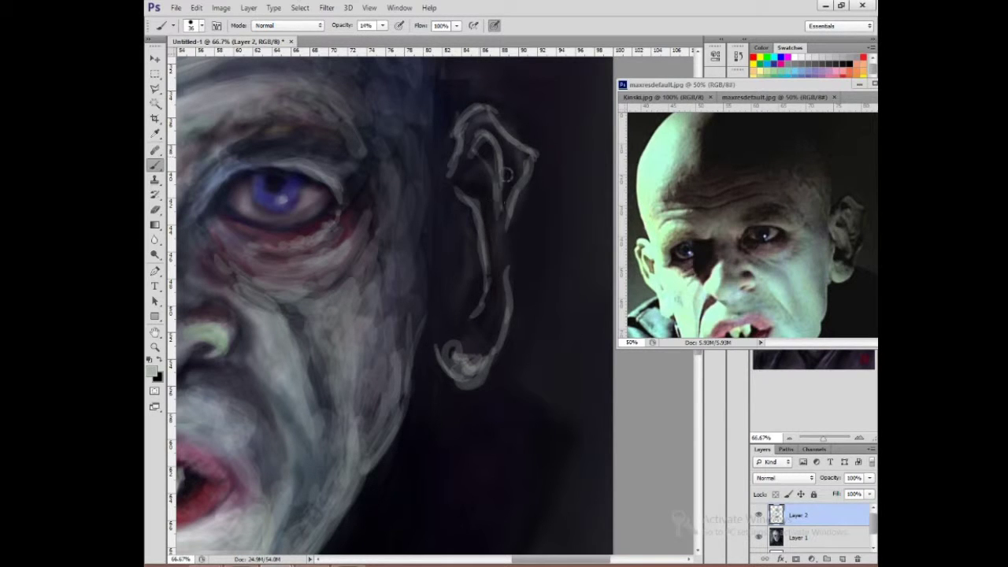
left_click_drag(508, 169, 504, 252)
left_click_drag(441, 331, 472, 362)
left_click_drag(504, 291, 496, 346)
mouse_move(441, 260)
left_mouse_down()
mouse_move(433, 296)
mouse_move(461, 157)
left_mouse_up()
left_click_drag(449, 118, 403, 285)
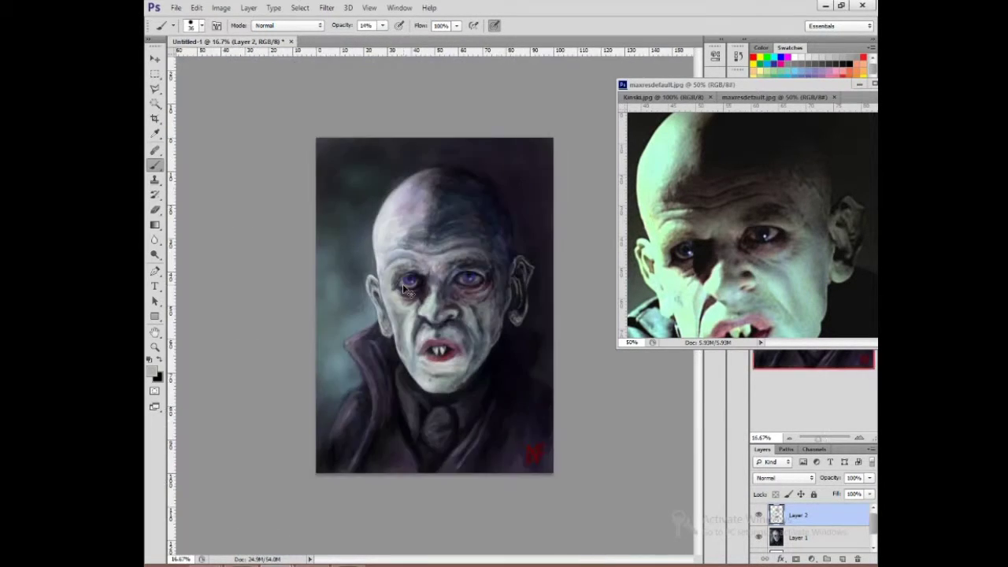
Step: Brush pale grey strokes onto the crown of the head along the edge of the shadow at 14% opacity
key("ctrl+plus")
key("ctrl+plus")
scroll(438, 104, "up", 3)
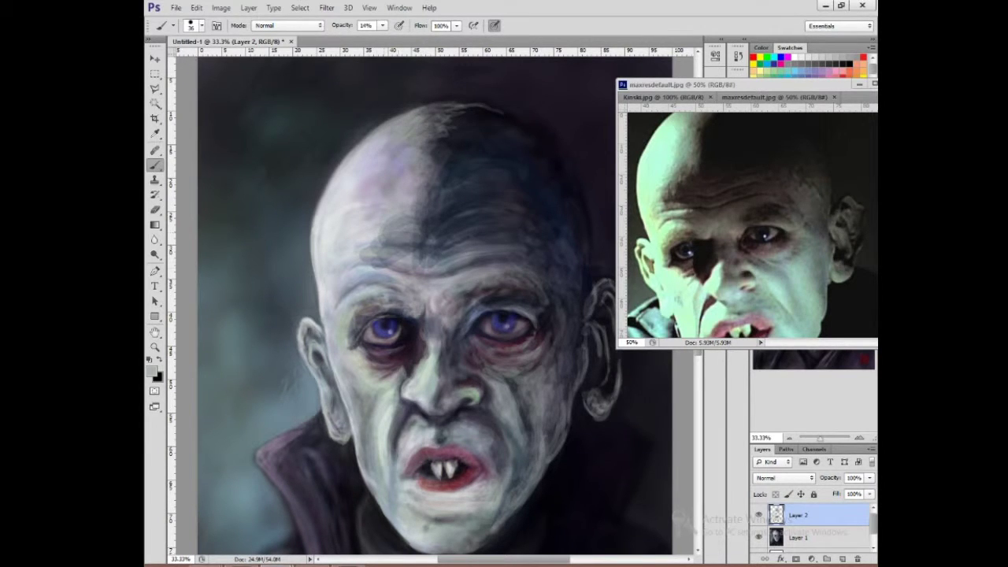
Step: Add dark hair strokes to the shadowed side's eyebrow in black at 27% opacity
scroll(433, 303, "down", 2)
key("2")
key("7")
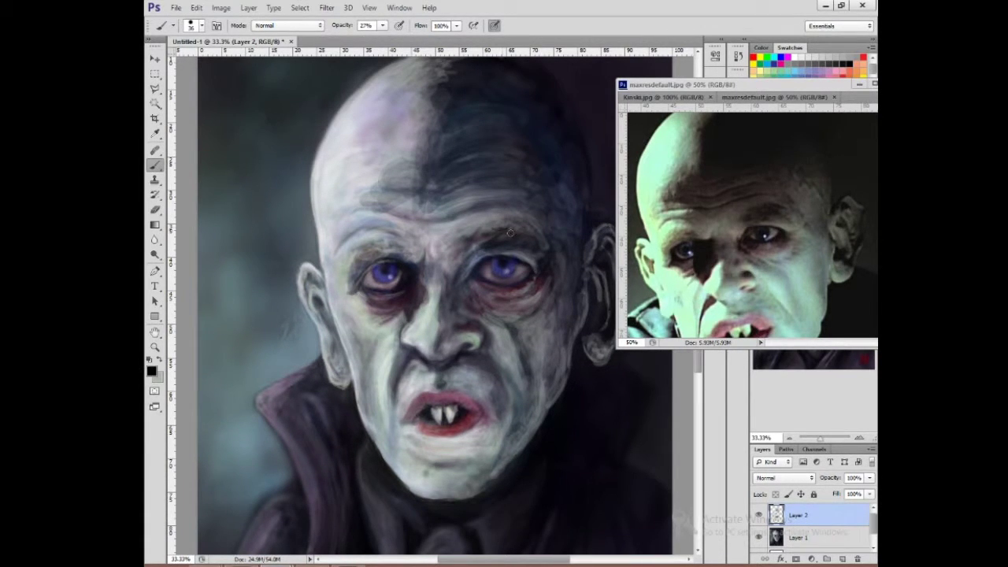
scroll(551, 282, "up", 3)
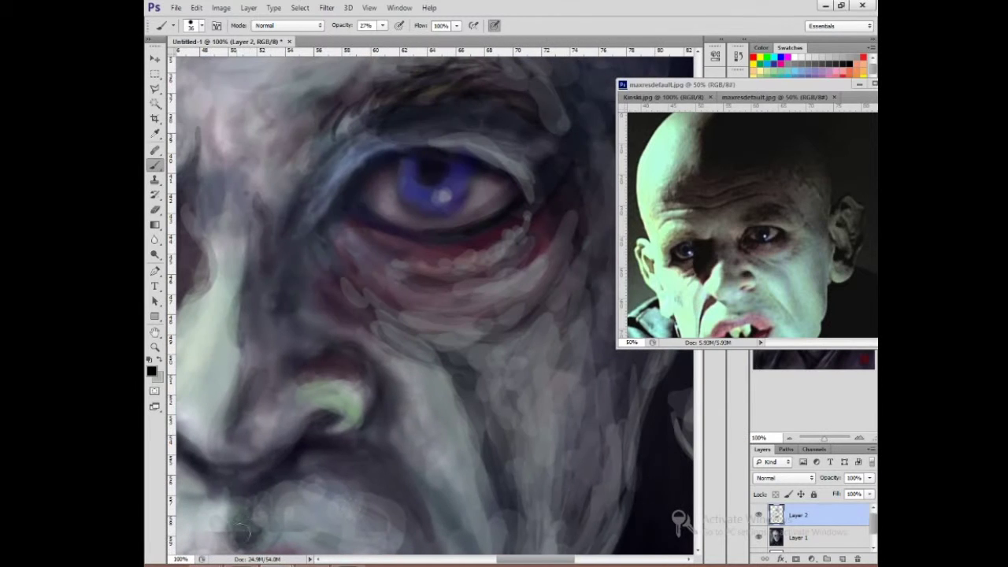
Step: Enlarge the reference photo's eye area to 100% and paint the matching eyelid highlights and under-eye wrinkles on the portrait
scroll(761, 235, "up", 2)
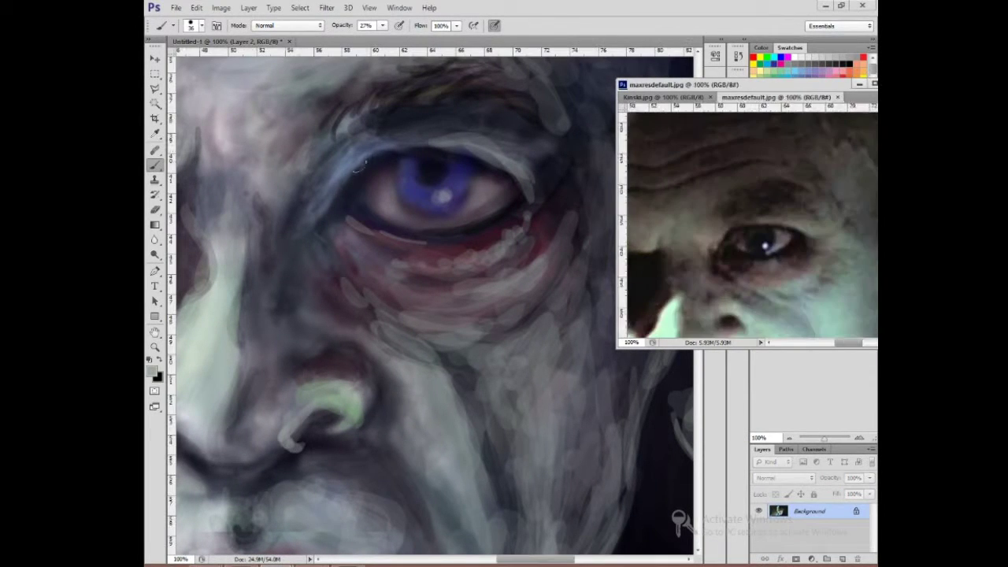
mouse_move(440, 246)
left_mouse_down()
mouse_move(402, 254)
mouse_move(497, 241)
left_mouse_up()
key("i")
key("b")
left_click_drag(504, 205, 469, 237)
left_click_drag(397, 276, 536, 327)
key("u")
left_click(560, 191)
key("Escape")
Step: Darken the under-eye wrinkles of the shadowed eye and paint the skin fold around its inner corner at 11% opacity
key("b")
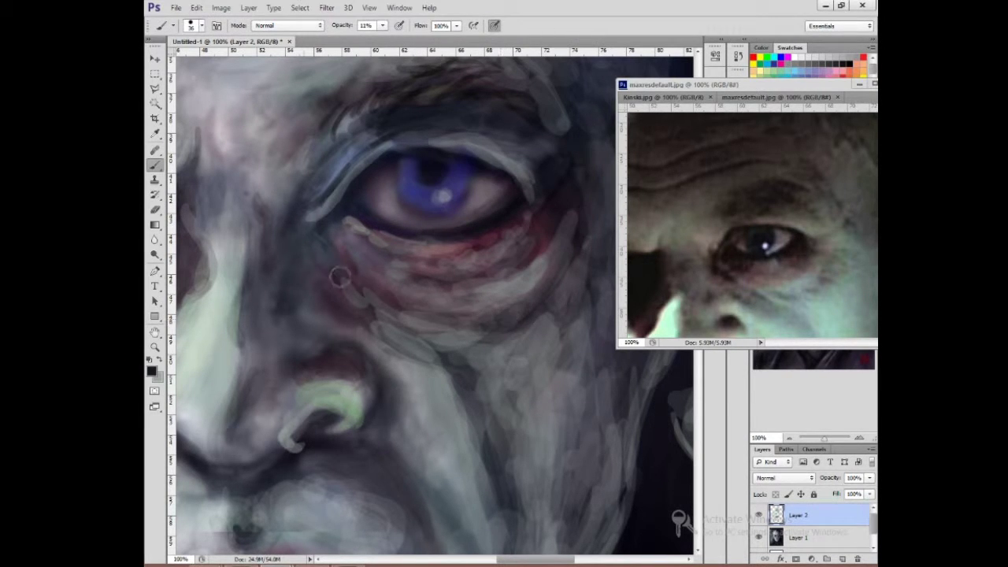
mouse_move(309, 197)
left_mouse_down()
mouse_move(292, 252)
mouse_move(315, 284)
mouse_move(378, 237)
left_mouse_up()
left_click(296, 245, "alt")
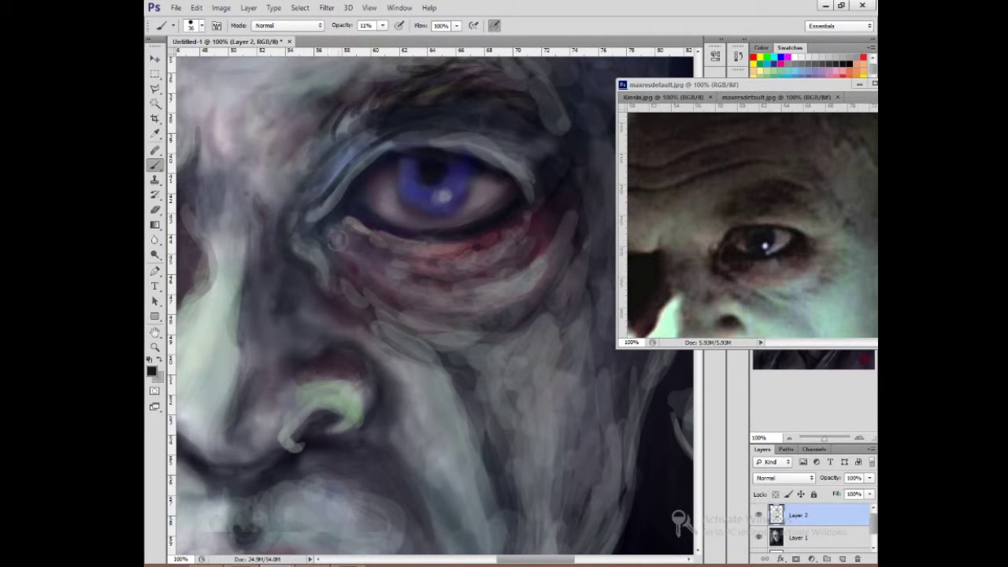
Step: Define the iris edge and shade the eye white of the shadowed eye at 35% opacity
key("3")
key("5")
key("ctrl+minus")
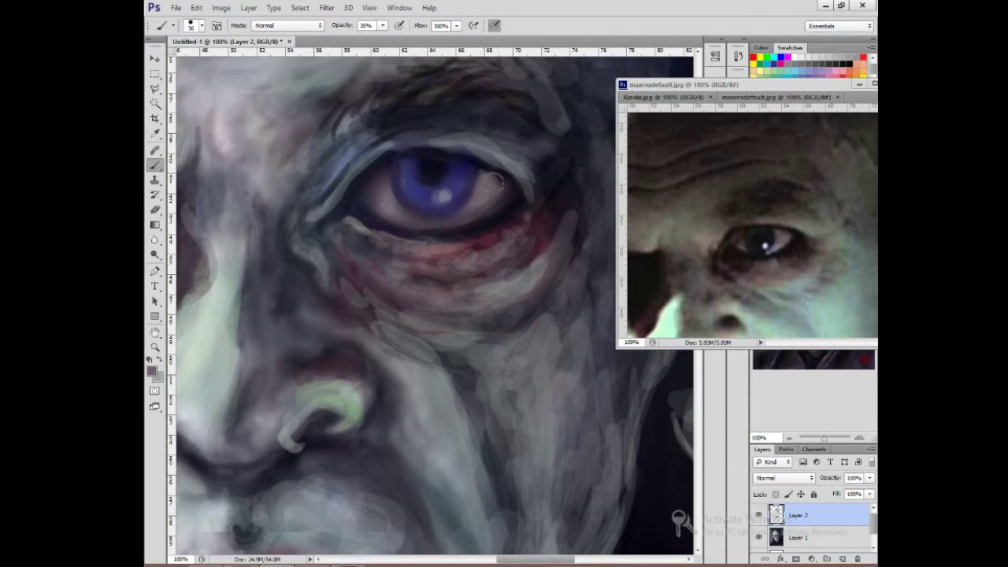
key("ctrl+minus")
key("ctrl+minus")
key("ctrl+minus")
key("ctrl+plus")
key("ctrl+plus")
key("ctrl+plus")
key("ctrl+plus")
Step: Deepen the shadowed eye's blue iris with the brush in Color Burn mode at 17% opacity
left_click(288, 25)
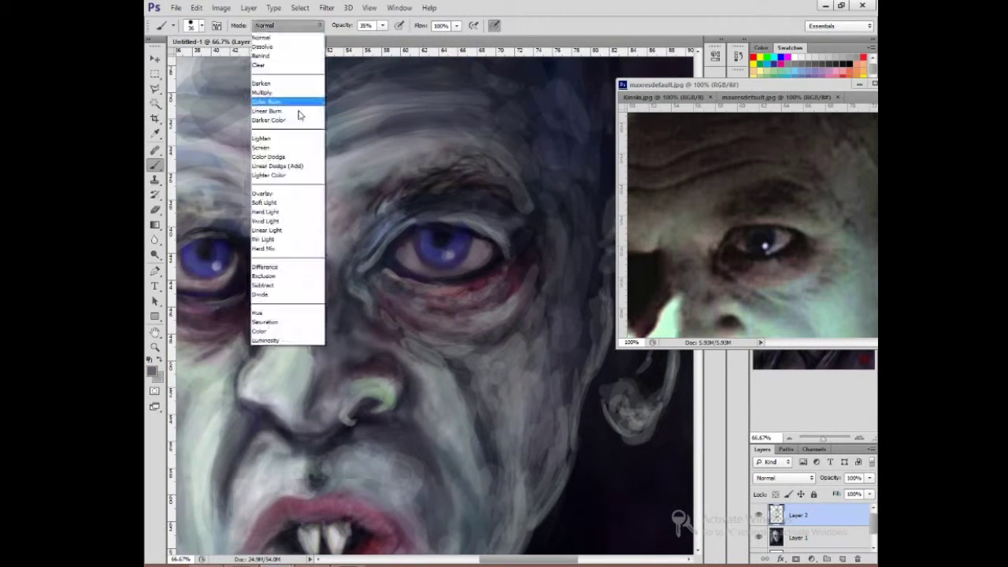
left_click(289, 105)
key("ctrl+minus")
left_click_drag(382, 25, 374, 41)
left_click_drag(441, 236, 440, 262)
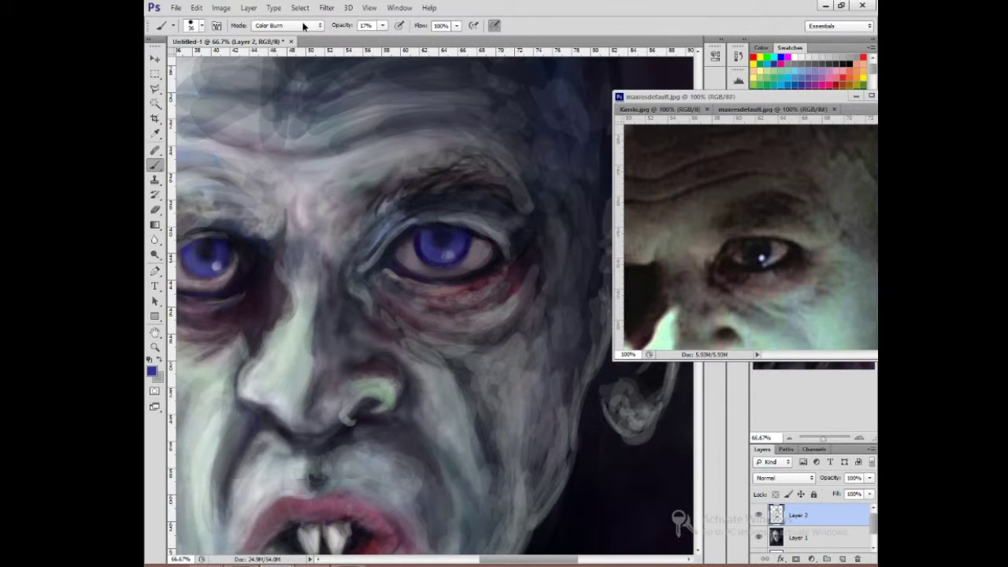
left_click_drag(793, 98, 785, 144)
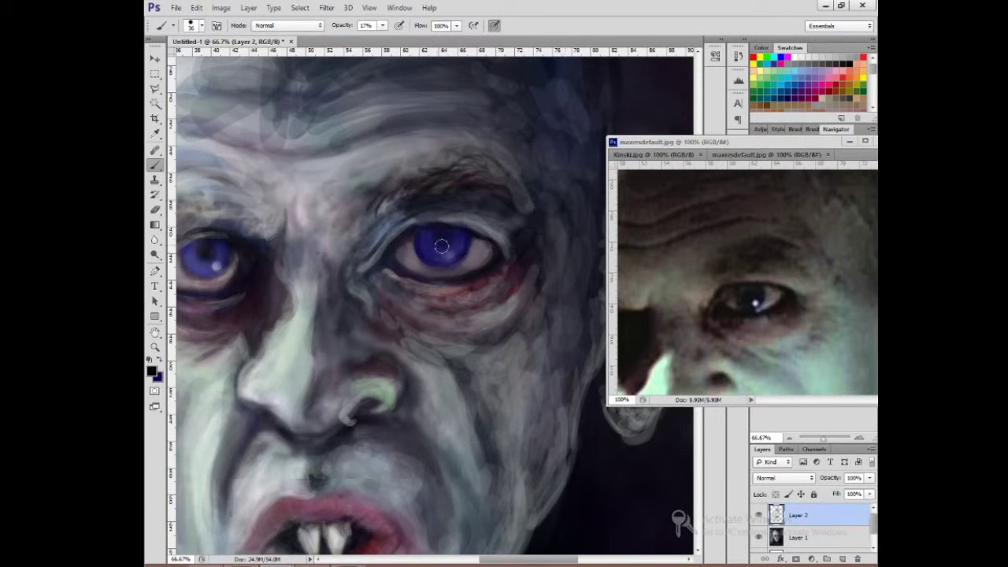
Step: Darken the lit eye's iris and paint black pupils in both eyes in Normal mode at 17% opacity
left_click_drag(221, 260, 291, 259)
key("x")
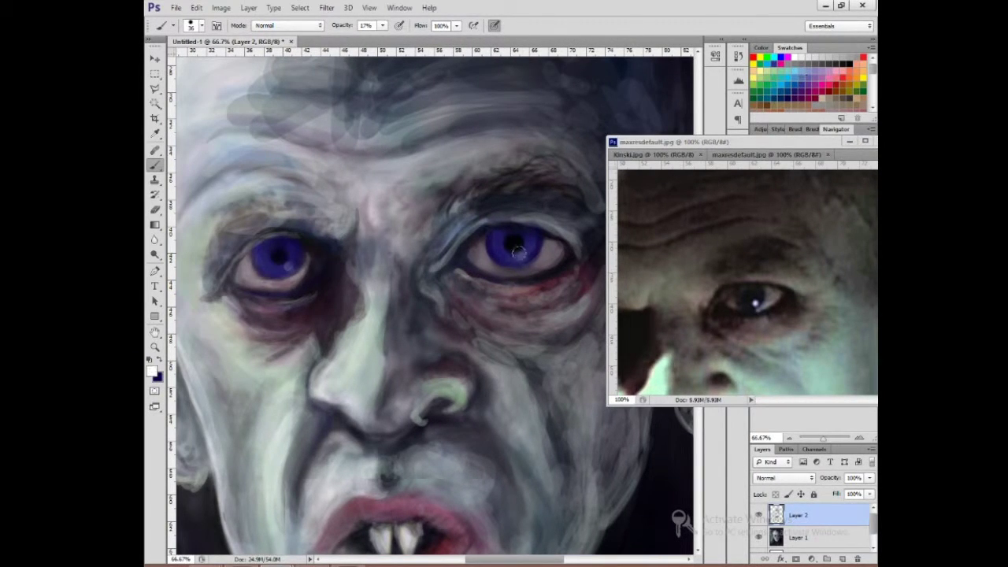
scroll(266, 344, "down", 3)
scroll(266, 343, "up", 4)
Step: Finish the white catchlights and touch up both irises in sampled blue with a 13 px brush at 17% opacity
left_click(190, 25)
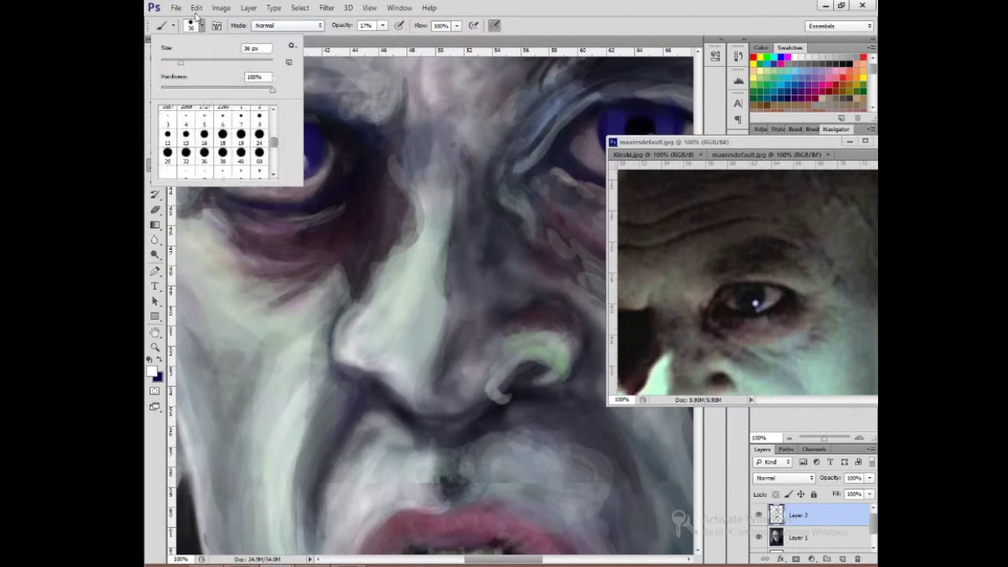
left_click(155, 132)
left_click(155, 164)
left_click(258, 143, "alt")
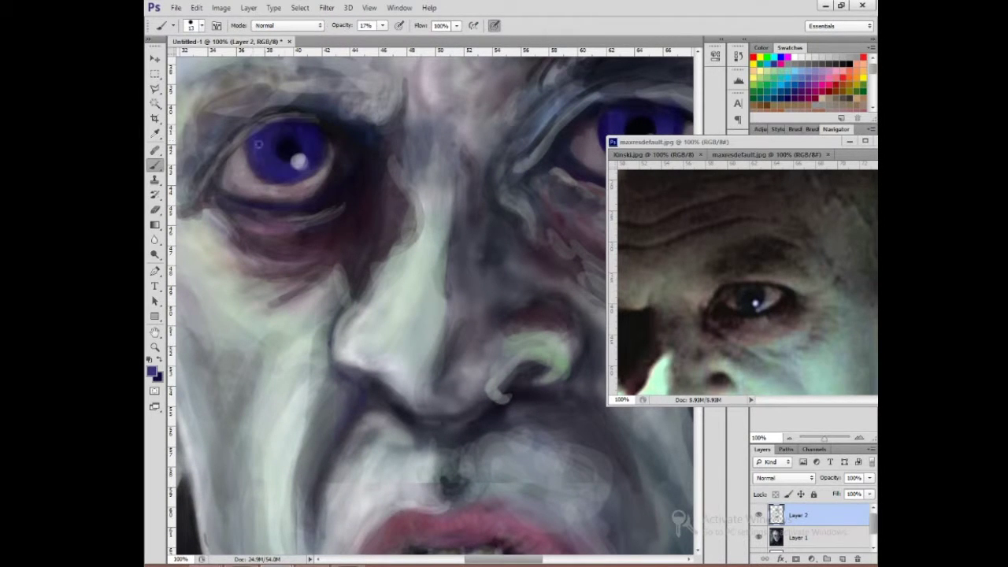
scroll(415, 116, "right", 5)
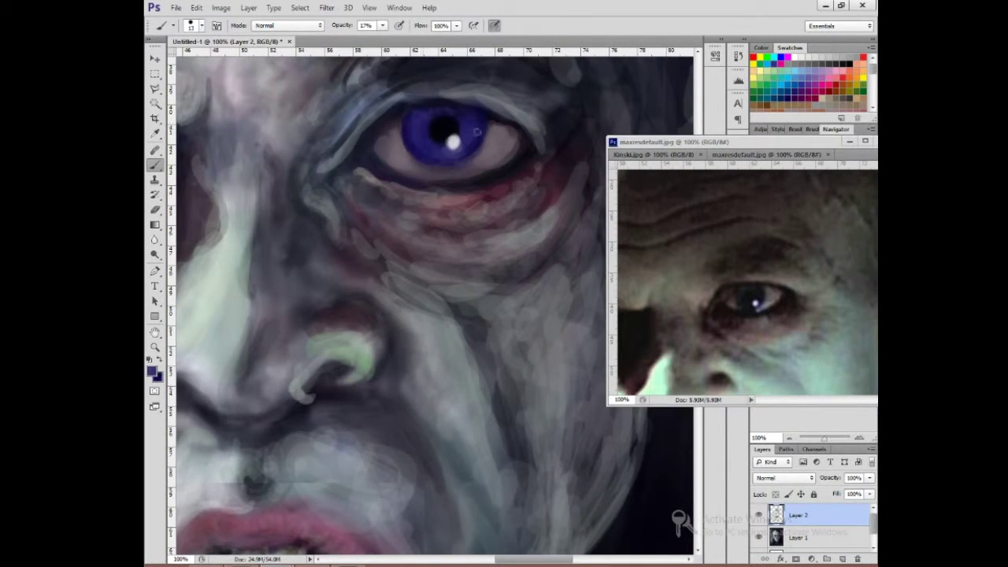
key("ctrl+minus")
key("ctrl+minus")
key("ctrl+minus")
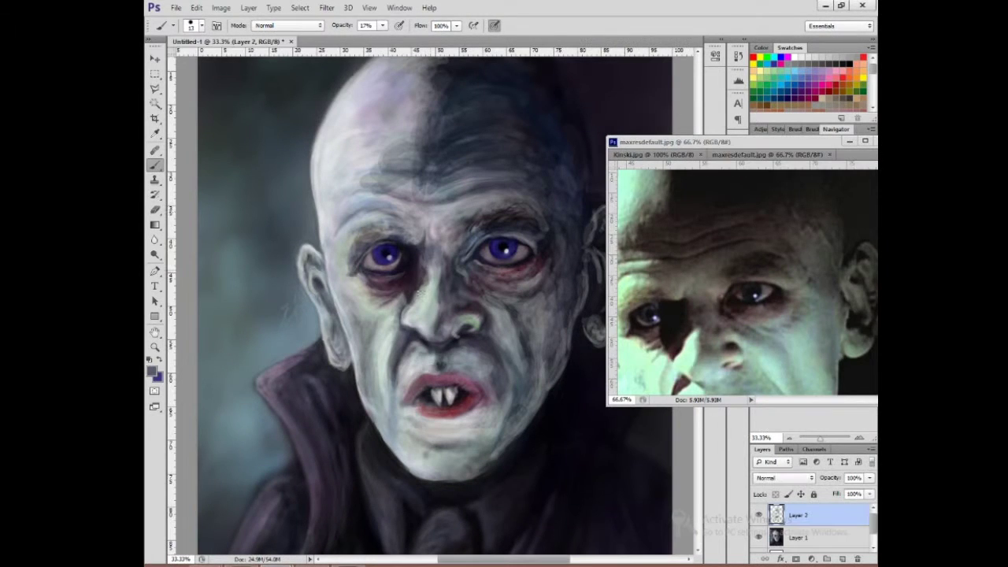
Step: Darken the creases around the lit eye with a larger brush in near-black at 17% opacity
left_click(189, 25)
left_click_drag(193, 60, 202, 59)
left_click(423, 256)
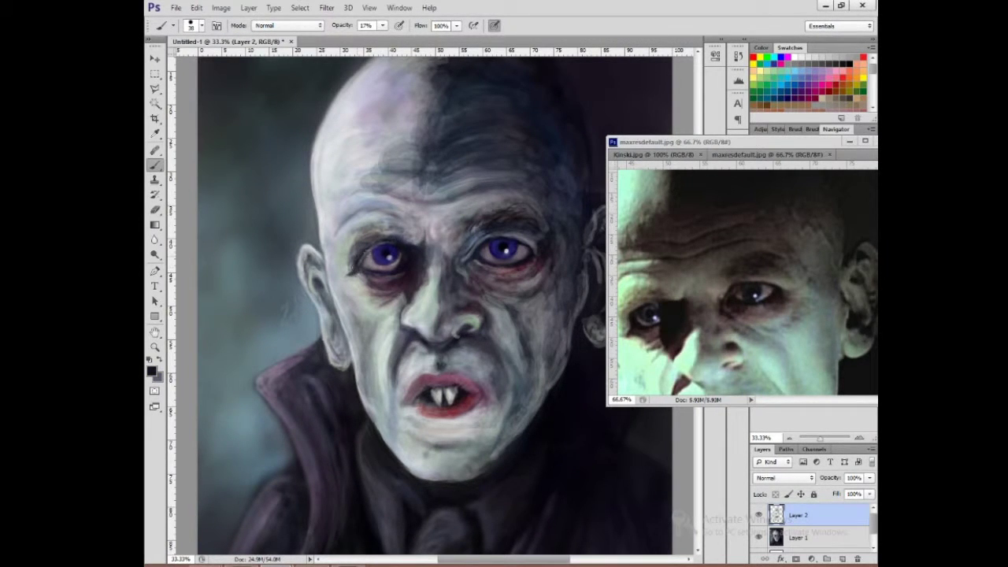
left_click(471, 277, "alt")
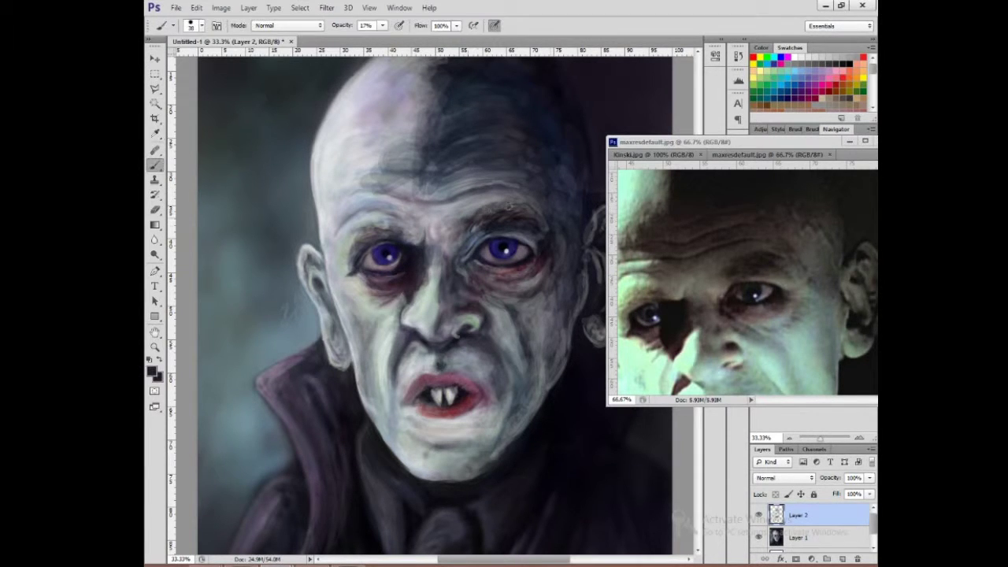
Step: Paint sampled grey wrinkle highlights across the shadowed side of the forehead at 17% opacity
left_click_drag(504, 193, 449, 185)
left_click(412, 189, "alt")
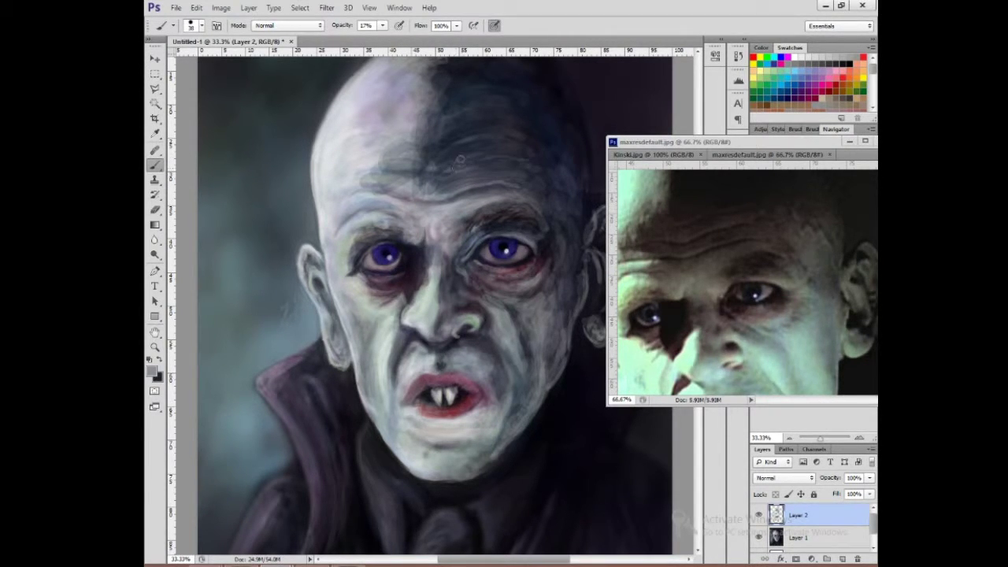
key("ctrl+0")
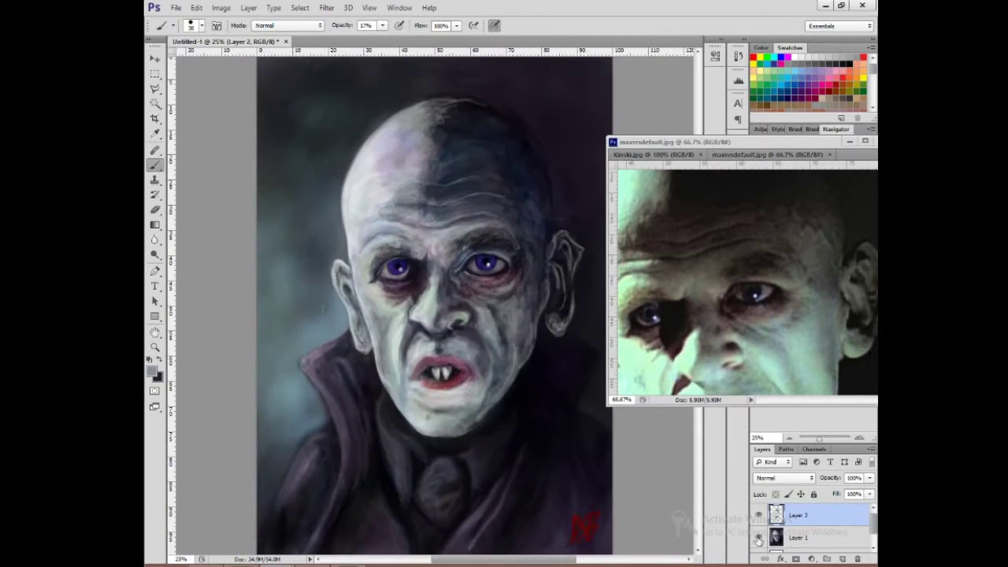
Step: Darken the inside corner of the mouth in maroon and add pink highlights to the lower lip at 17% opacity
key("ctrl+plus")
key("ctrl+plus")
left_click_drag(468, 477, 422, 343)
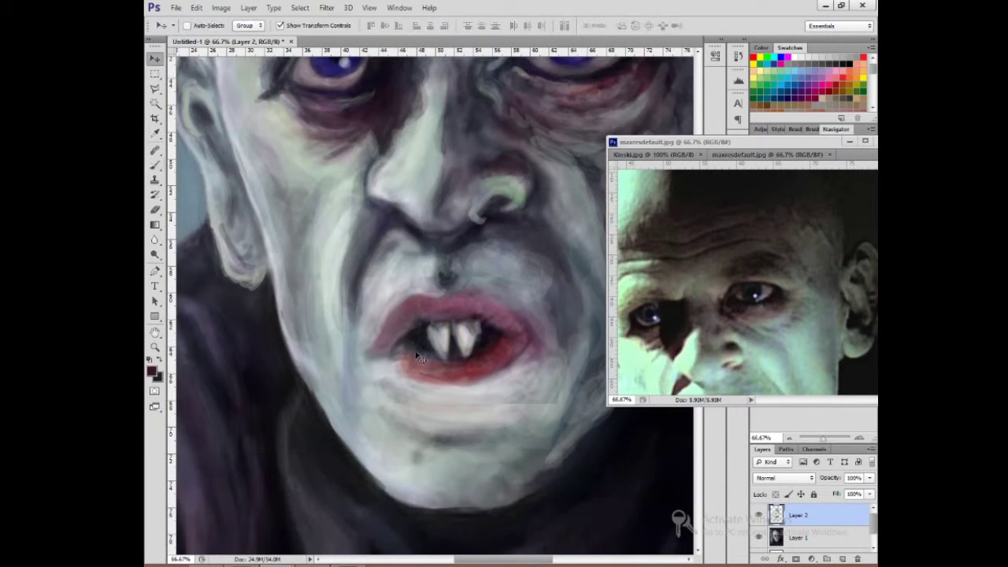
left_click(422, 343, "alt")
scroll(631, 256, "down", 3)
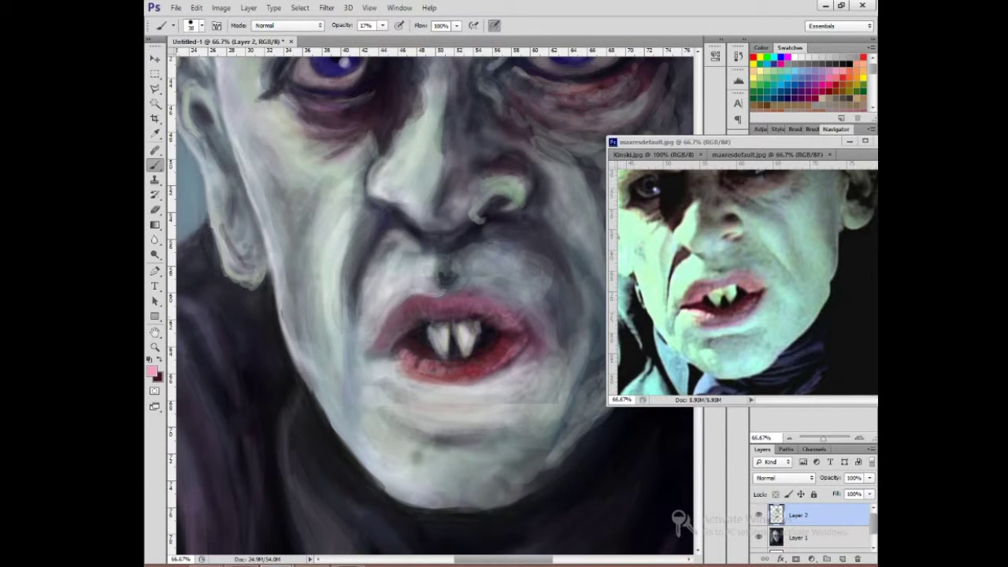
Step: Smooth the skin between the lit-side cheek fold and the mouth corner with pale grey strokes at 17% opacity
left_click(371, 283, "alt")
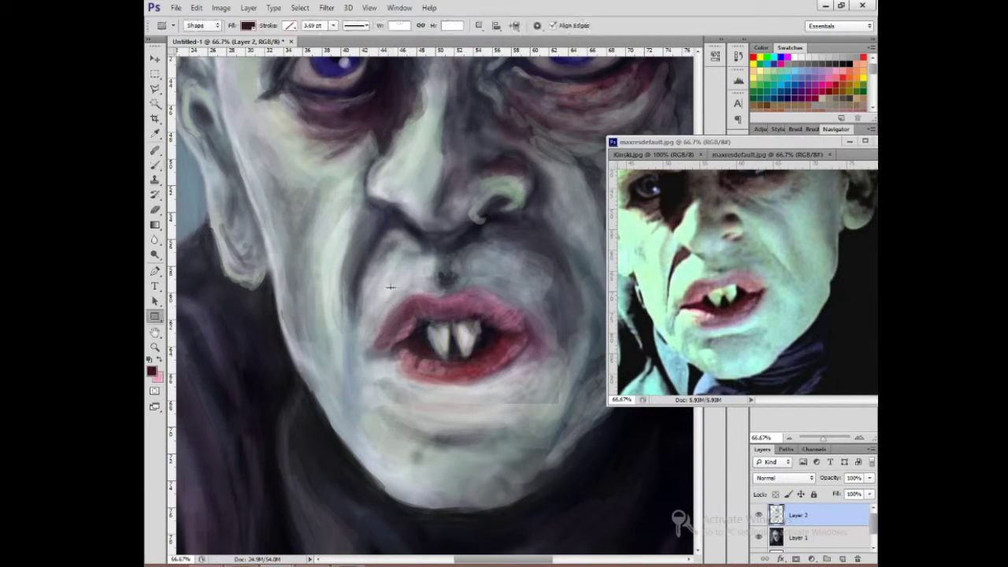
left_click_drag(390, 256, 363, 319)
left_click_drag(358, 276, 394, 248)
left_click_drag(366, 347, 395, 302)
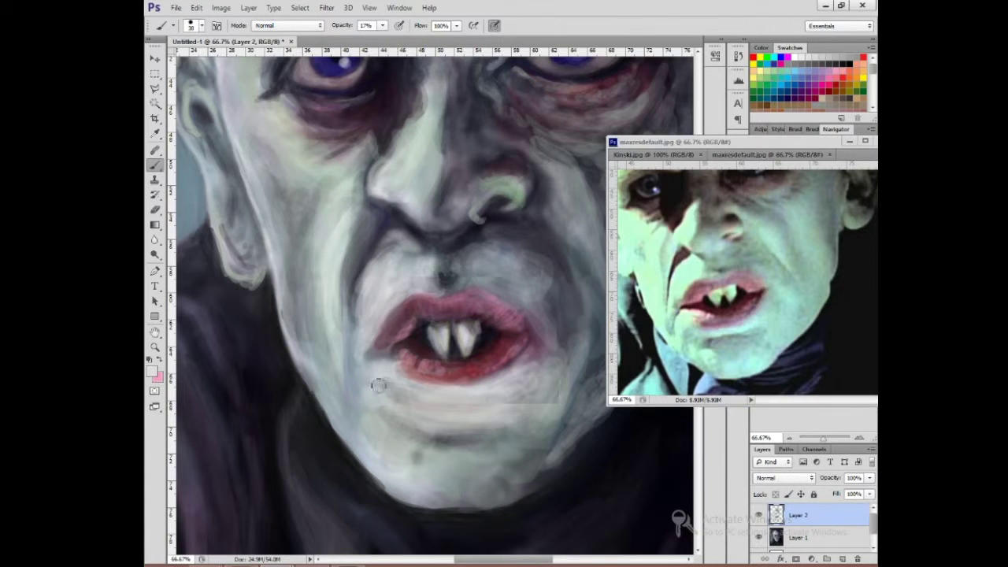
key("ctrl+minus")
key("ctrl+minus")
key("ctrl+minus")
Step: Paint black strokes along the lit eye's lid crease, outer corner and inner corner at 17% opacity
key("ctrl+plus")
key("ctrl+plus")
key("ctrl+plus")
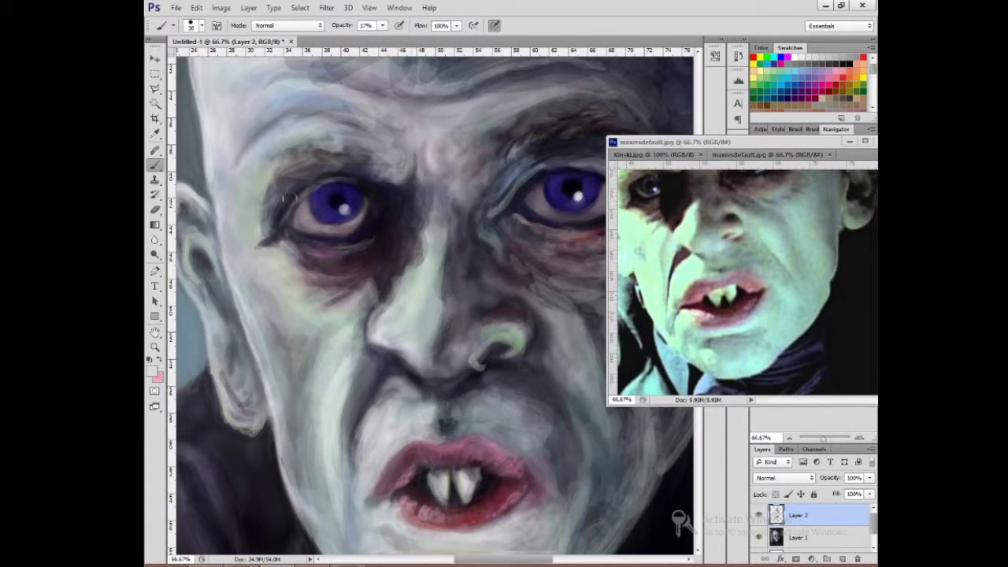
left_click(295, 196, "alt")
left_click_drag(295, 196, 271, 264)
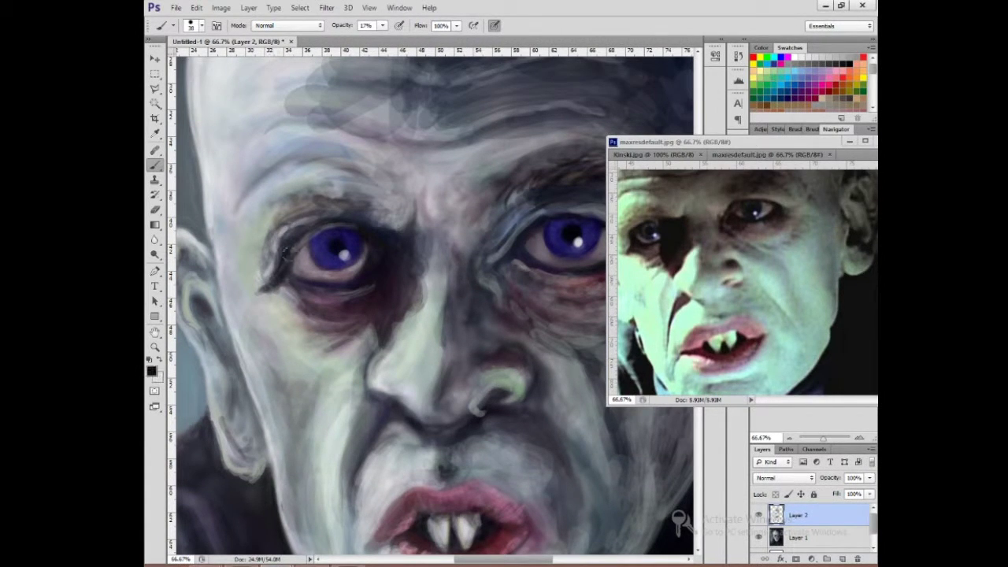
left_click_drag(370, 217, 285, 212)
left_click_drag(360, 236, 389, 254)
left_click(390, 254, "alt")
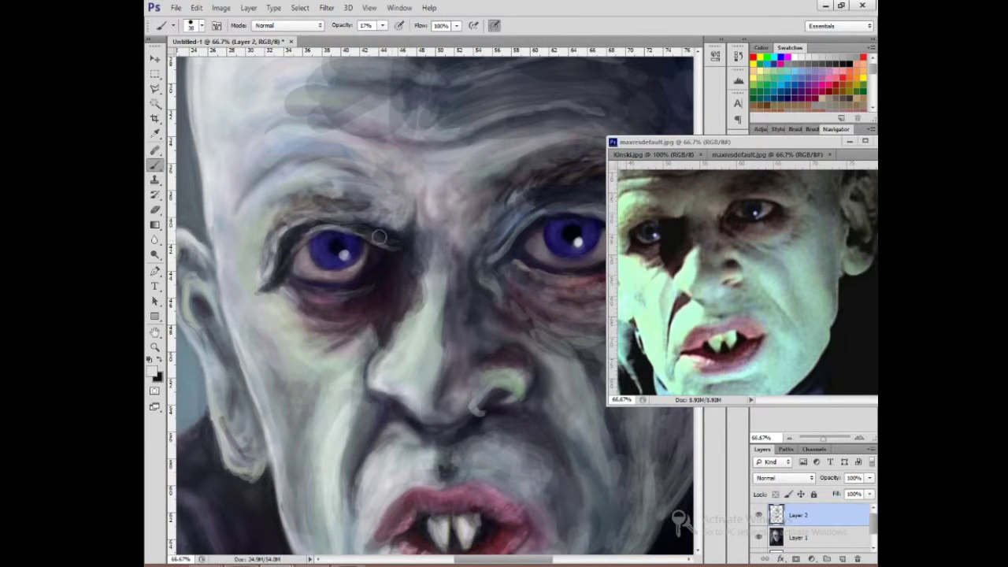
Step: Strengthen the lit eye's upper lid line and outer corner with a sampled near-black at 17% opacity
key("ctrl+minus")
key("ctrl+minus")
key("ctrl+plus")
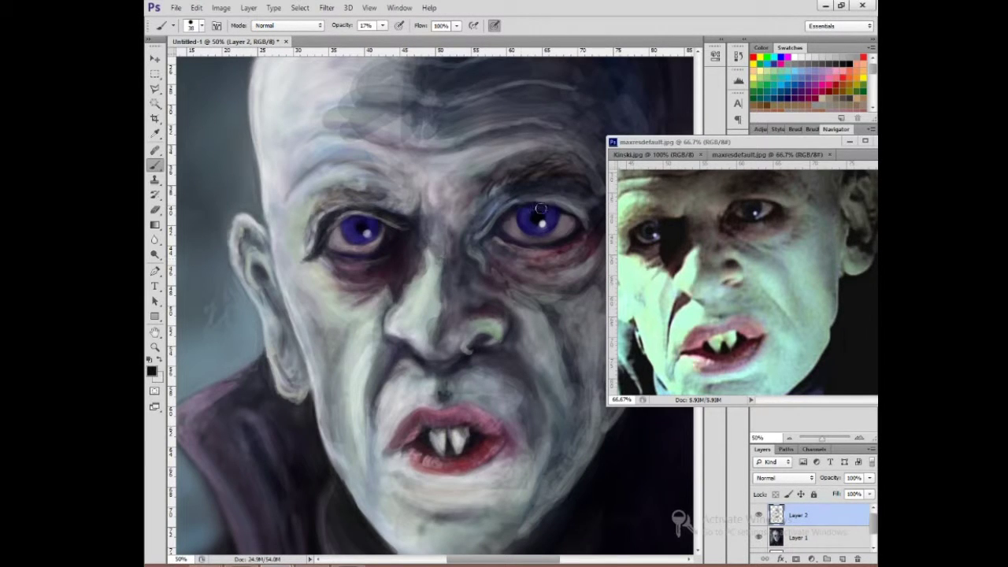
left_click(541, 209, "alt")
mouse_move(337, 221)
left_mouse_down()
mouse_move(385, 222)
mouse_move(319, 240)
left_mouse_up()
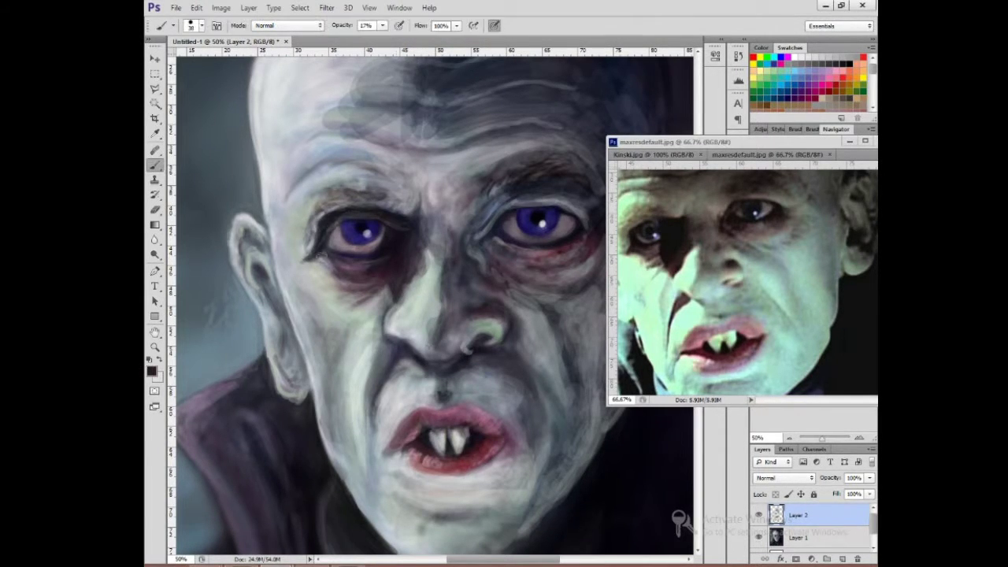
Step: Reduce the reference photo to 33.3% and compare its whole face with the portrait
key("ctrl+minus")
key("ctrl+minus")
key("ctrl+minus")
key("ctrl+plus")
key("ctrl+plus")
left_click(748, 276)
key("ctrl+minus")
key("ctrl+minus")
Step: Retouch the background along the lit edge of the head with sampled dark tones at 14% opacity
left_click(447, 426, "alt")
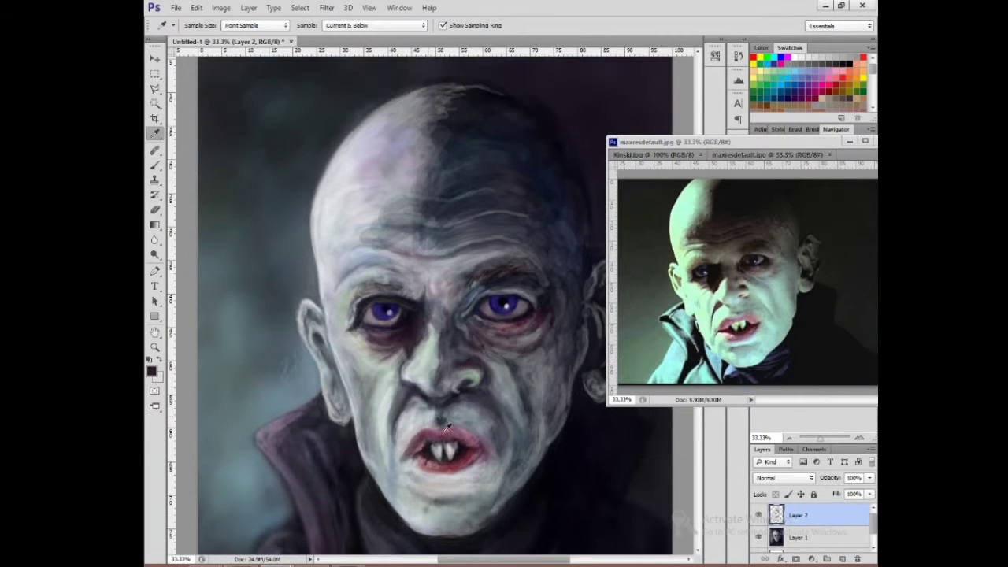
left_click(447, 426, "alt")
left_click_drag(383, 25, 376, 27)
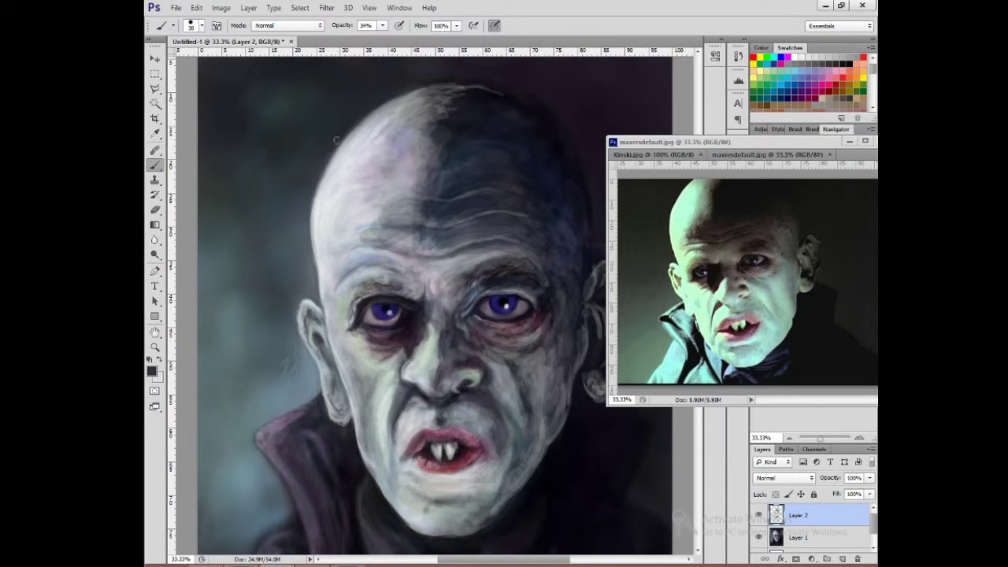
left_click(288, 231, "alt")
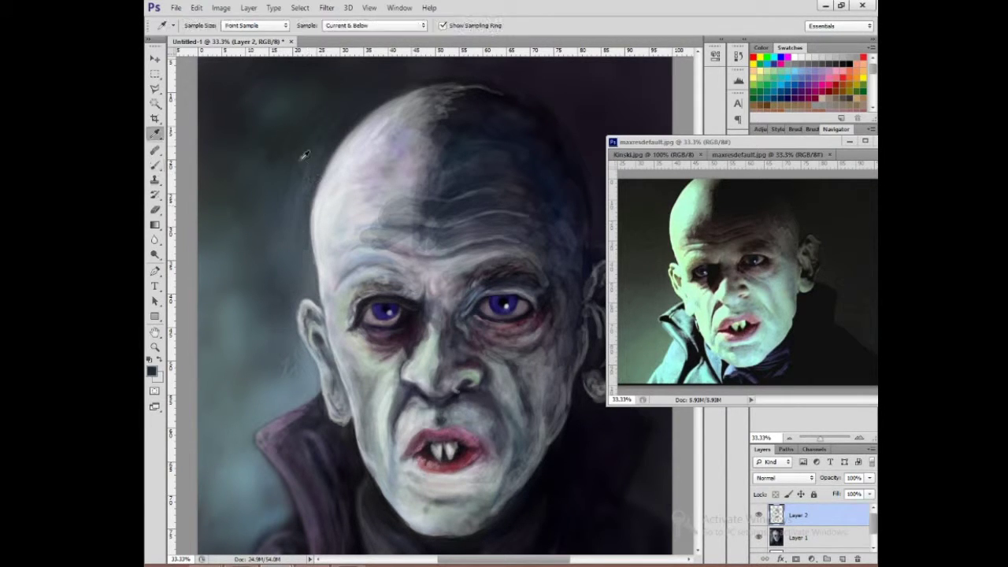
Step: Brush sampled teal strokes into the background above the coat's lit-side shoulder at 14% opacity
left_click(271, 466, "alt")
scroll(283, 500, "down", 5)
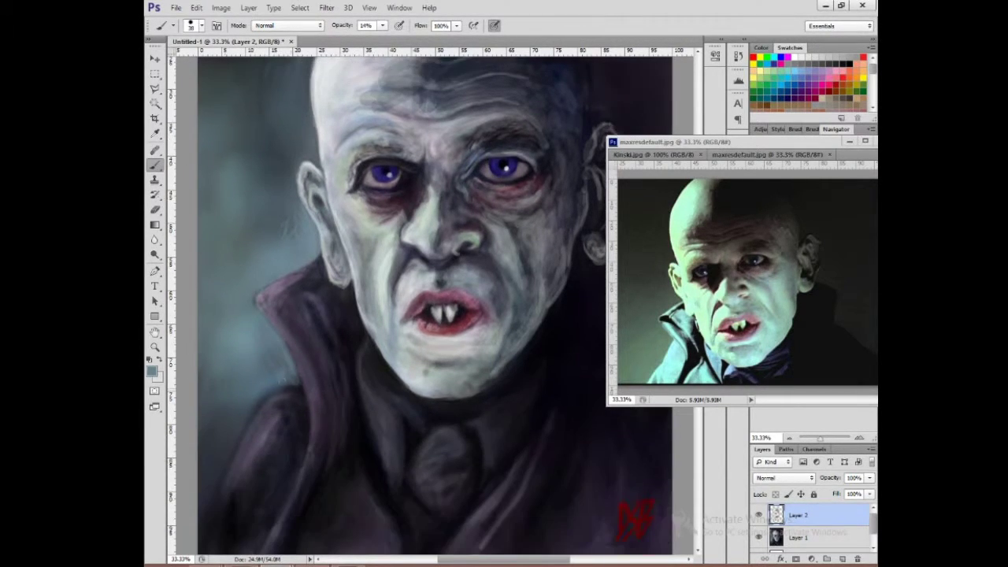
scroll(228, 425, "down", 2)
Step: Repaint the coat's shoulder and lower folds in sampled grey and black with a 90 px brush at 14% opacity
left_click(221, 429, "alt")
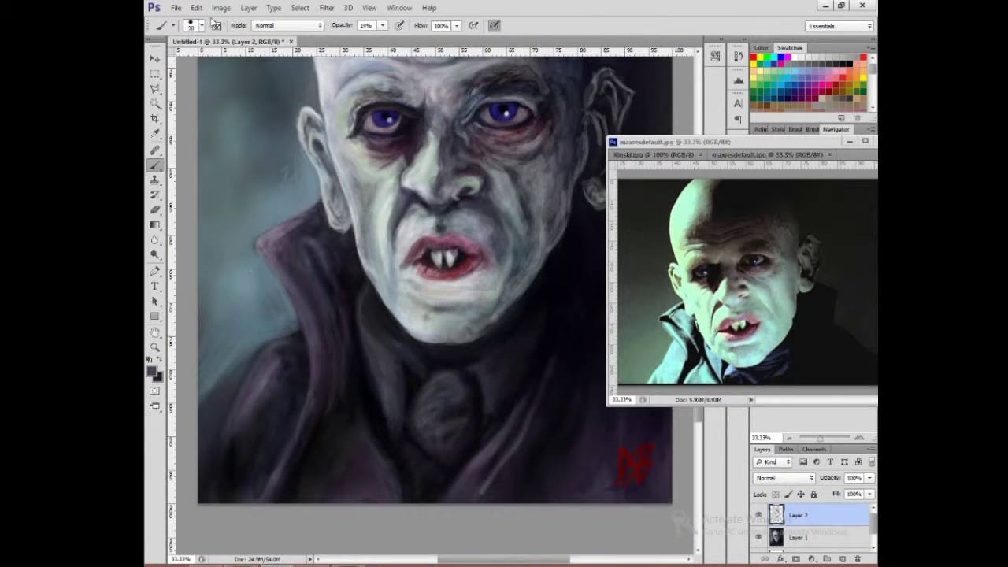
left_click(370, 406, "alt")
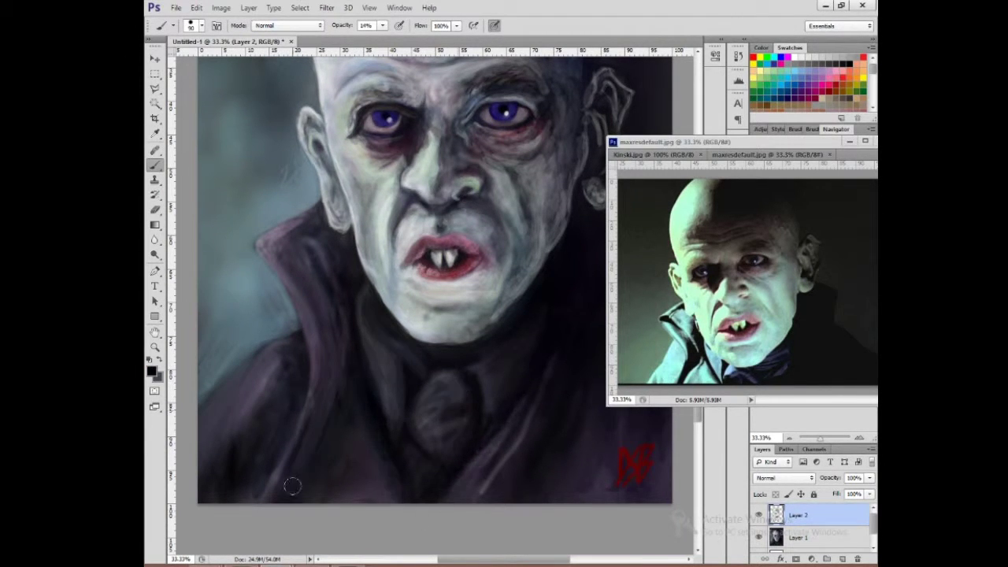
key("ctrl+minus")
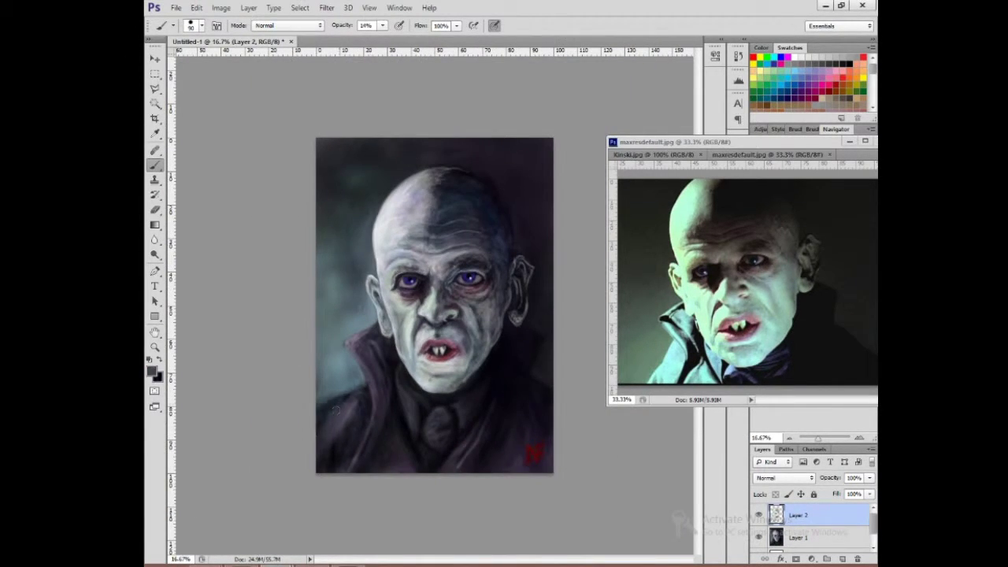
Step: Brush faint teal strokes over the background beside the head at 5% opacity
left_click(333, 355, "alt")
key("0")
key("5")
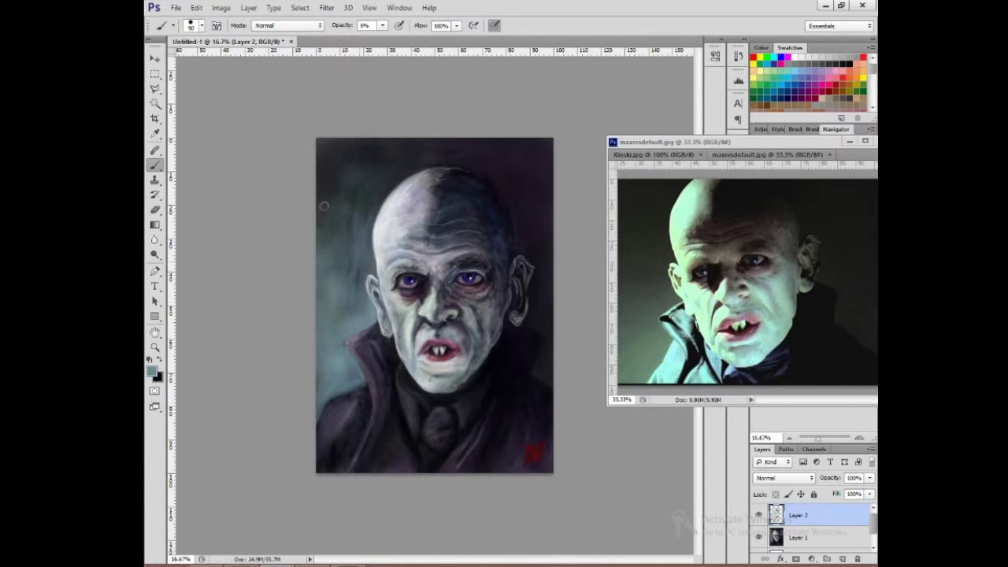
Step: Build up the lit-side coat collar with lilac strokes, adding black and grey strokes at 18% opacity
key("ctrl+plus")
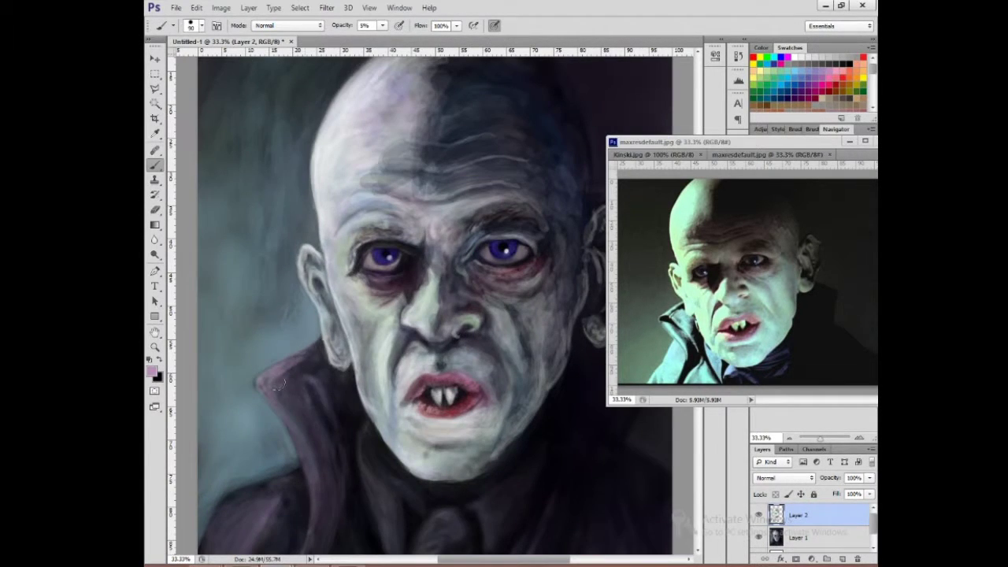
key("i")
key("b")
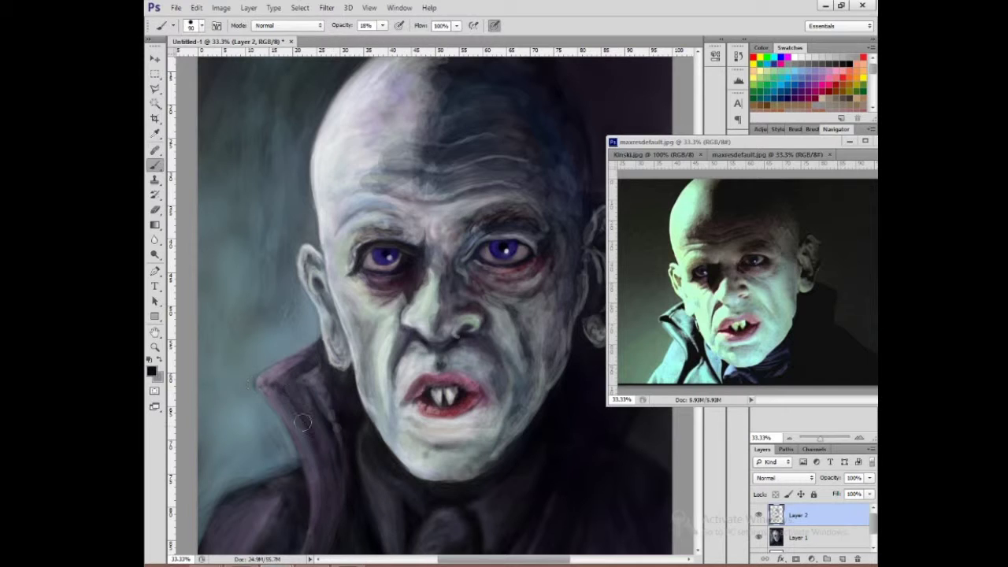
left_click(303, 410, "alt")
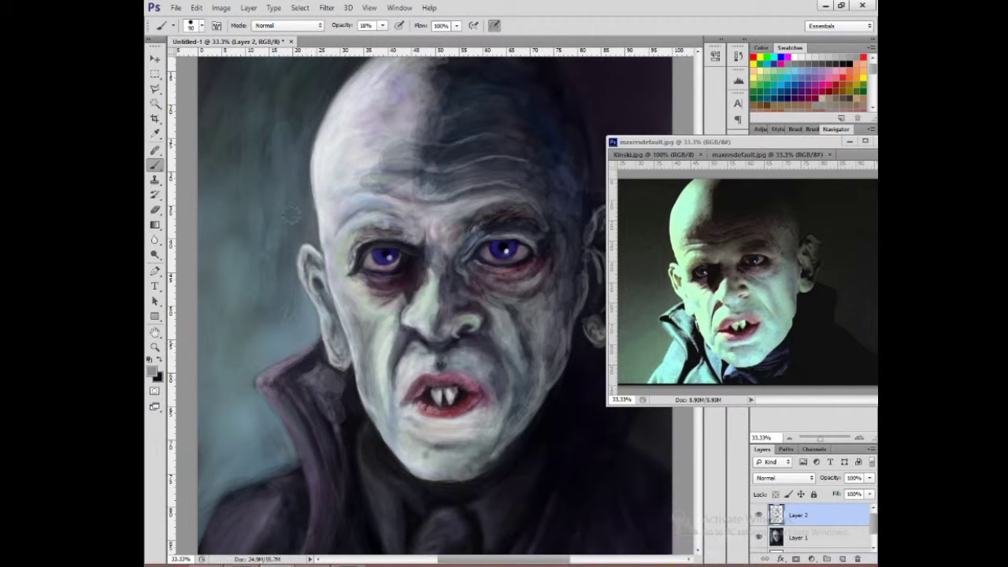
Step: Paint the lit side of the shirt collar below the chin with sampled grey-blue strokes, lowering the brush opacity to 7%
left_click(340, 455, "alt")
mouse_move(362, 429)
left_mouse_down()
mouse_move(394, 512)
mouse_move(390, 551)
left_mouse_up()
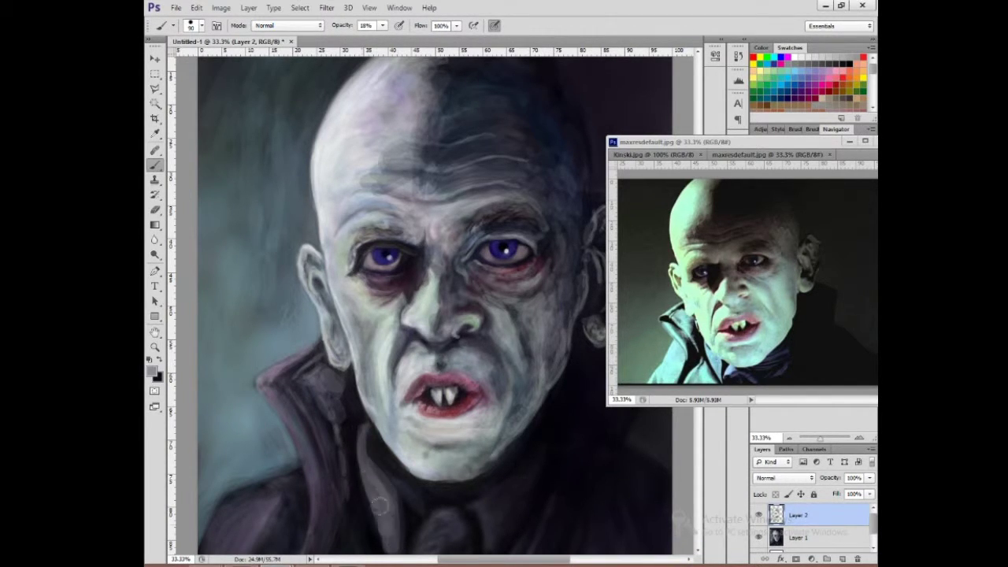
scroll(386, 473, "down", 3)
left_click_drag(356, 329, 381, 454)
key("0")
key("7")
left_click(315, 505, "alt")
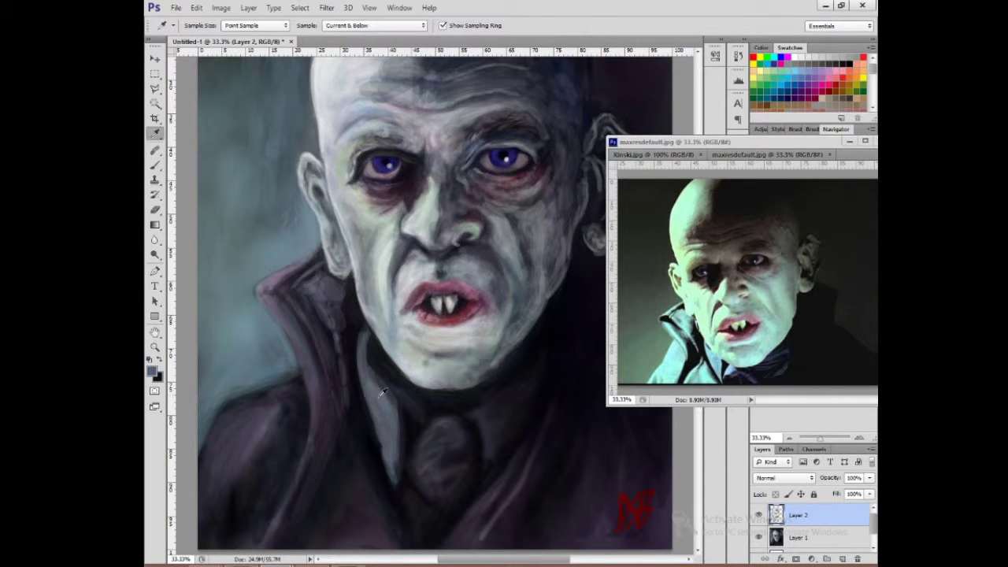
Step: Deepen the shadows around the jaw and both eyes with a 215 px black brush in Overlay mode at 7% opacity
key("ctrl+minus")
key("d")
left_click(201, 26)
left_click_drag(221, 61, 248, 61)
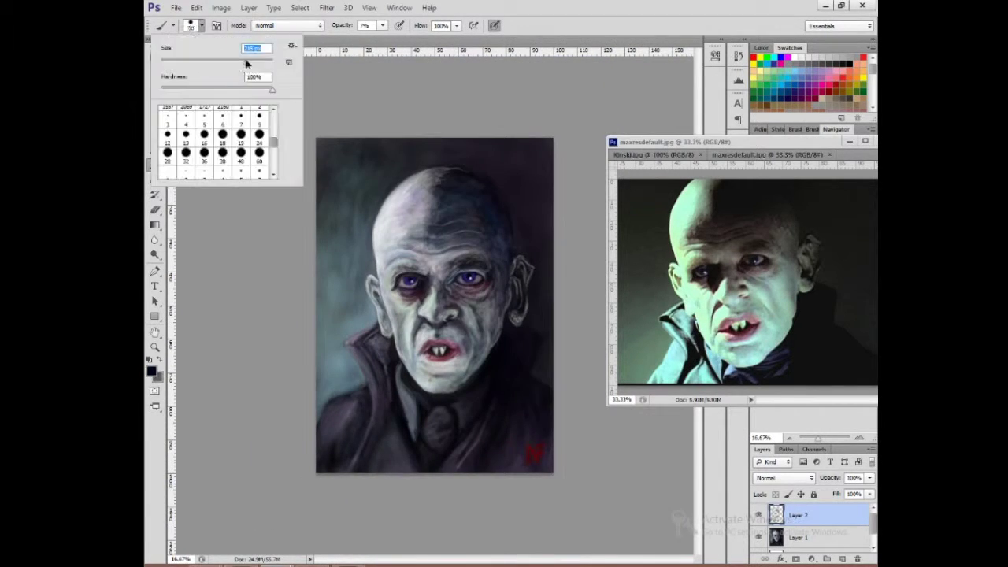
left_click(288, 25)
left_click(276, 213)
mouse_move(474, 384)
left_mouse_down()
mouse_move(476, 293)
mouse_move(453, 382)
left_mouse_up()
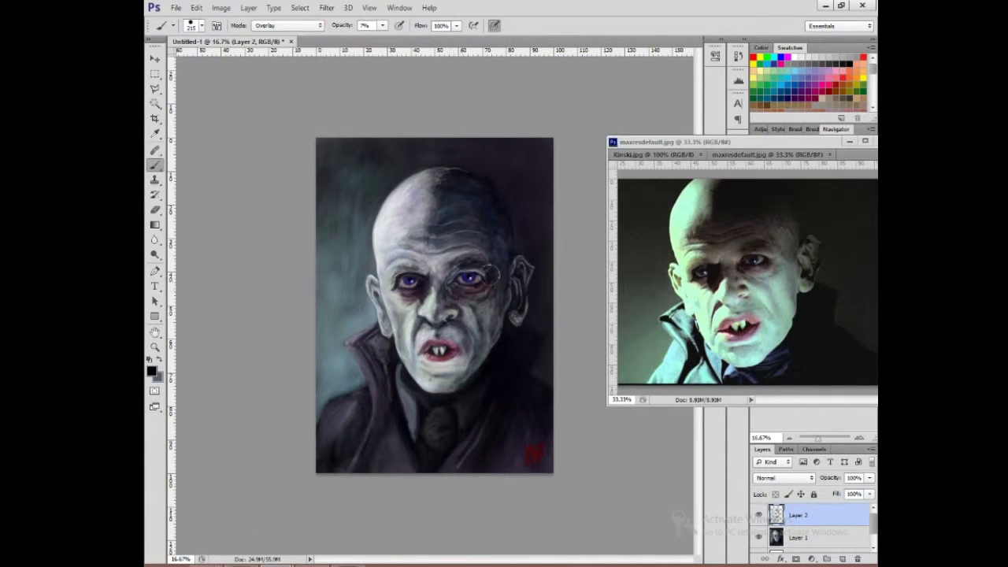
left_click_drag(472, 275, 401, 284)
Step: Return the brush to Normal mode and reduce it to 9 px for close-up facial detail
key("ctrl+plus")
key("ctrl+plus")
key("ctrl+plus")
key("ctrl+plus")
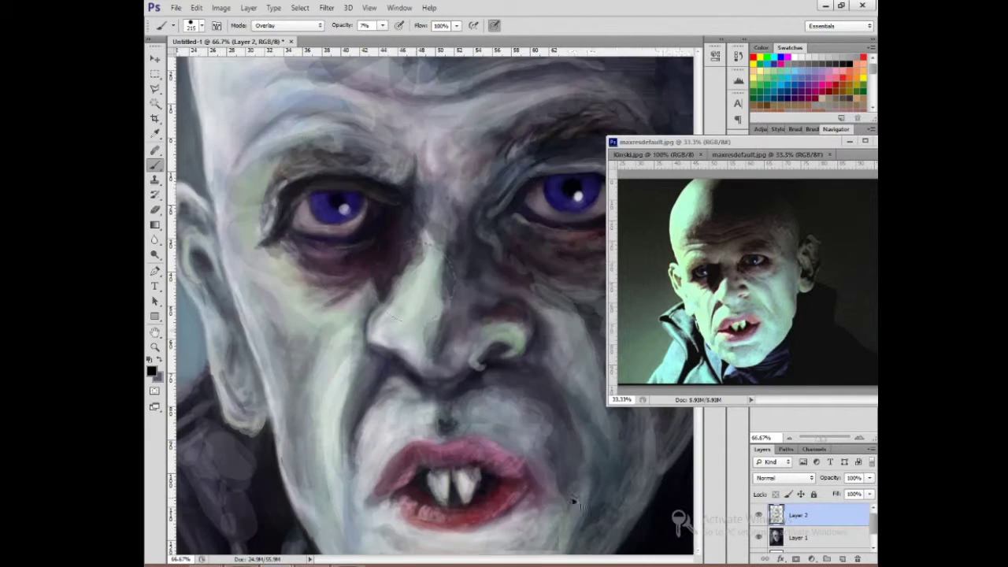
left_click(201, 26)
left_click_drag(247, 61, 196, 60)
key("Return")
key("shift+alt+n")
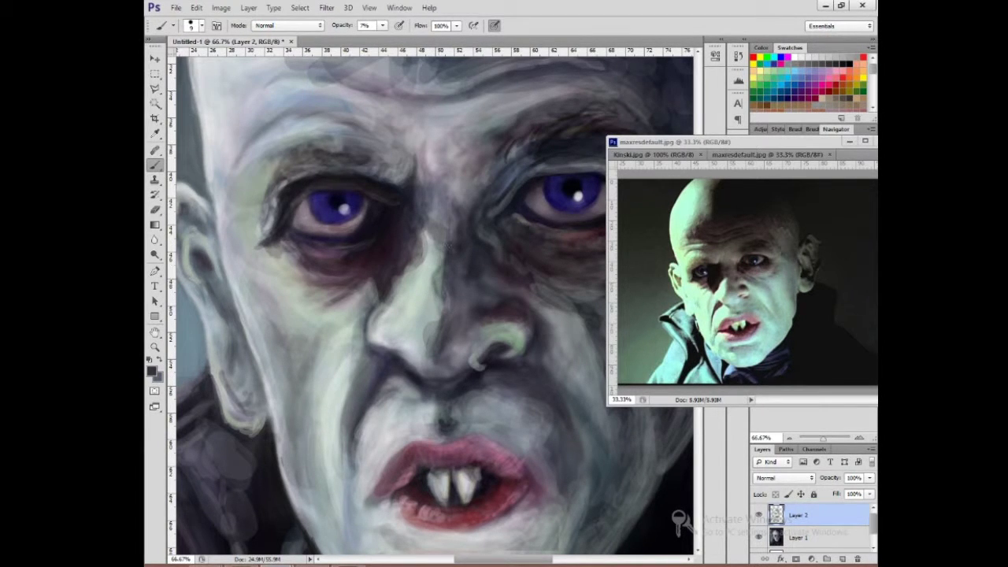
Step: Magnify the Kinski.jpg reference to 300% and set the brush to 40 px at 12% opacity
key("ctrl+Tab")
key("ctrl+plus")
key("ctrl+plus")
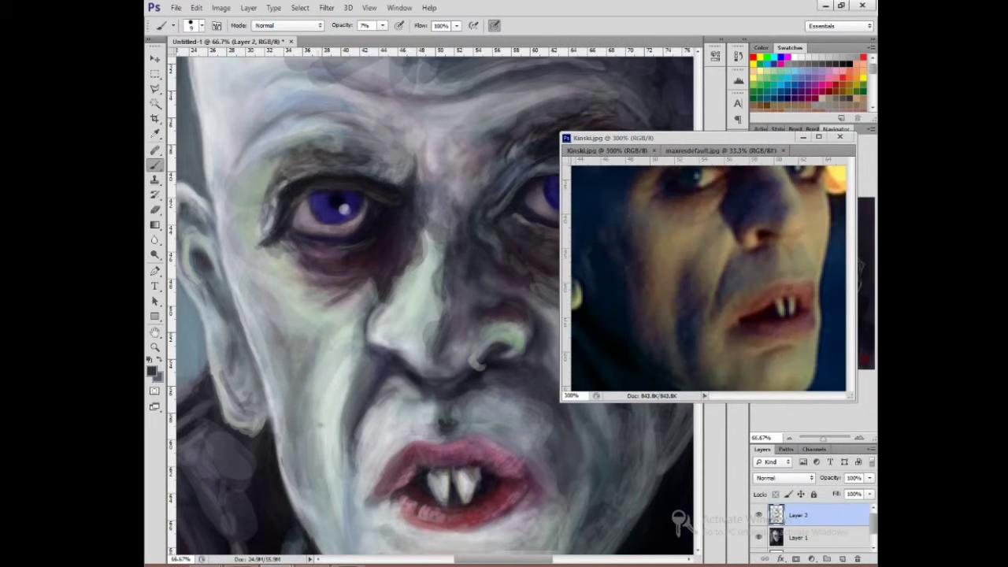
key("ctrl+minus")
left_click(201, 26)
left_click_drag(195, 60, 206, 61)
key("Return")
key("3")
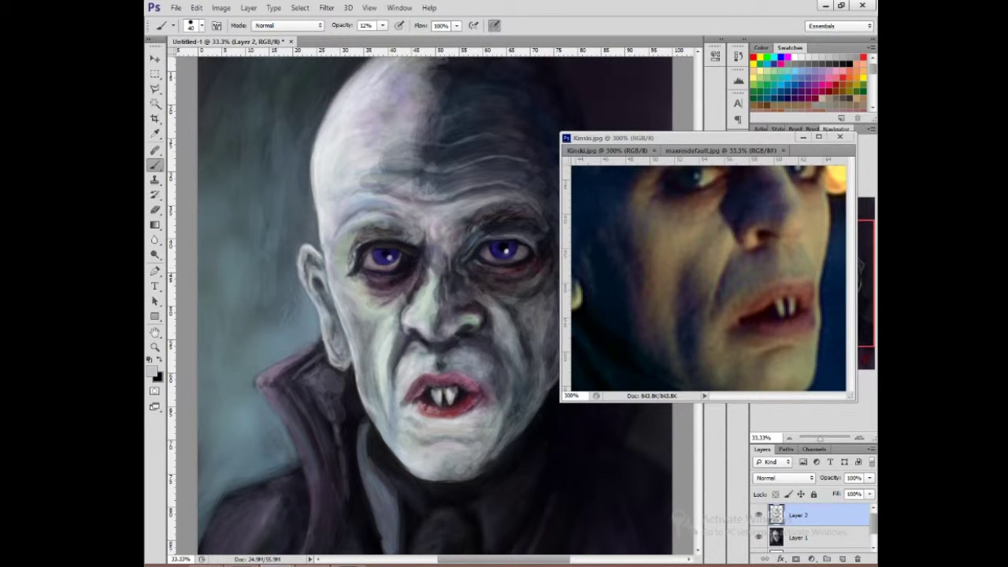
Step: Darken the creases around the nostrils with black strokes and switch the reference to maxresdefault.jpg
scroll(418, 275, "down", 2)
scroll(407, 359, "up", 3)
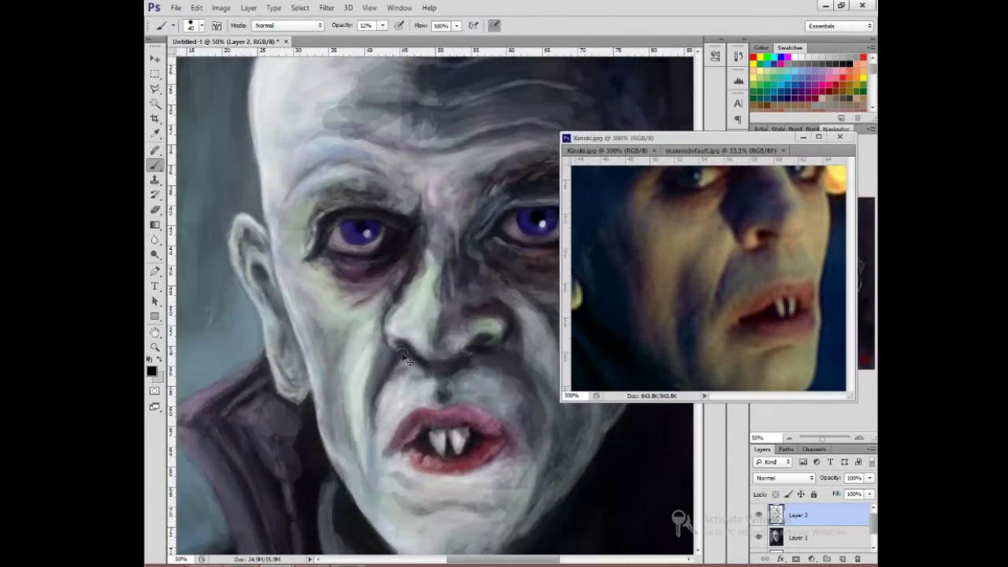
key("ctrl+Tab")
left_click(547, 382)
key("x")
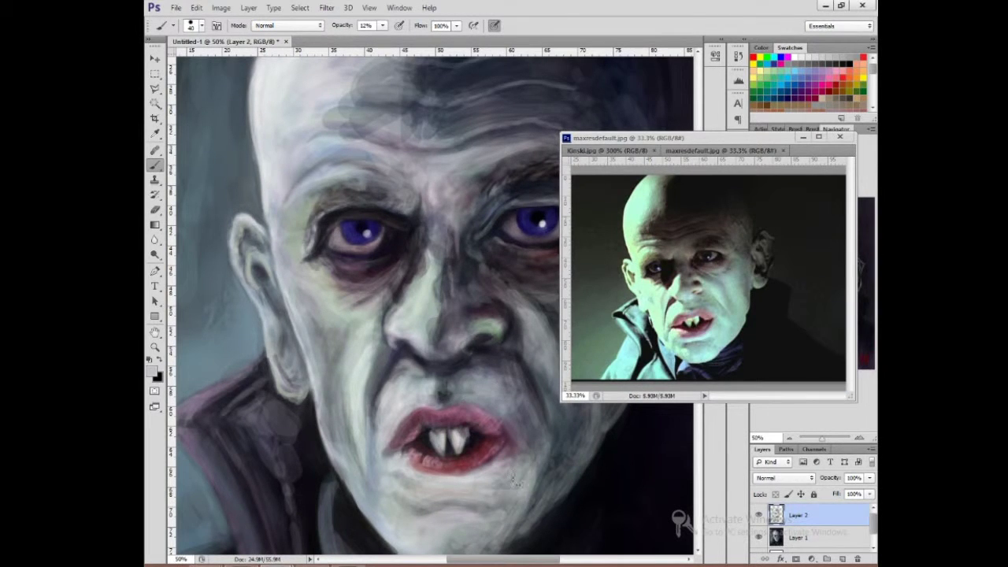
Step: Darken the tie and surrounding scarf with a 156 px black brush at 6% opacity
scroll(513, 480, "down", 3)
key("x")
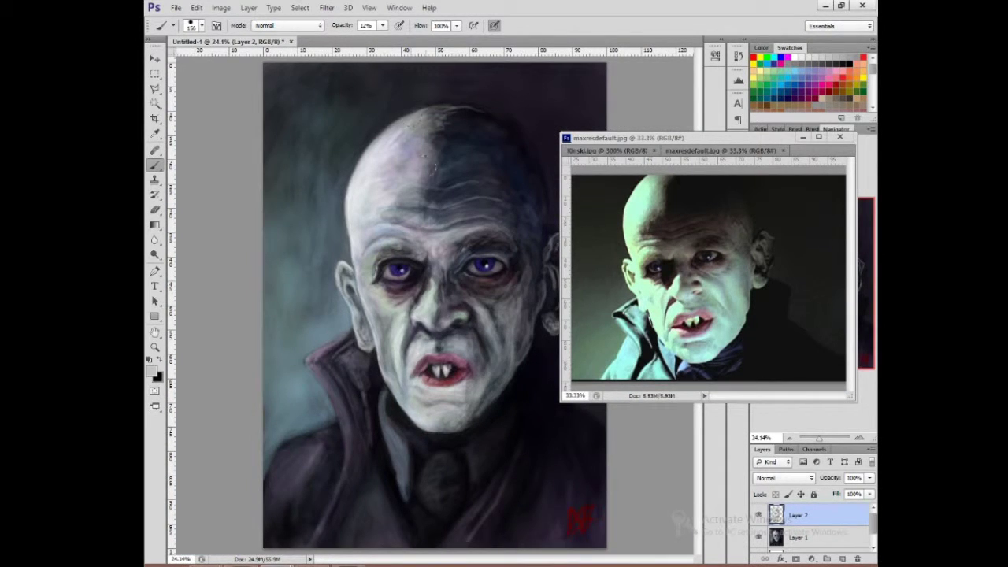
key("0")
key("6")
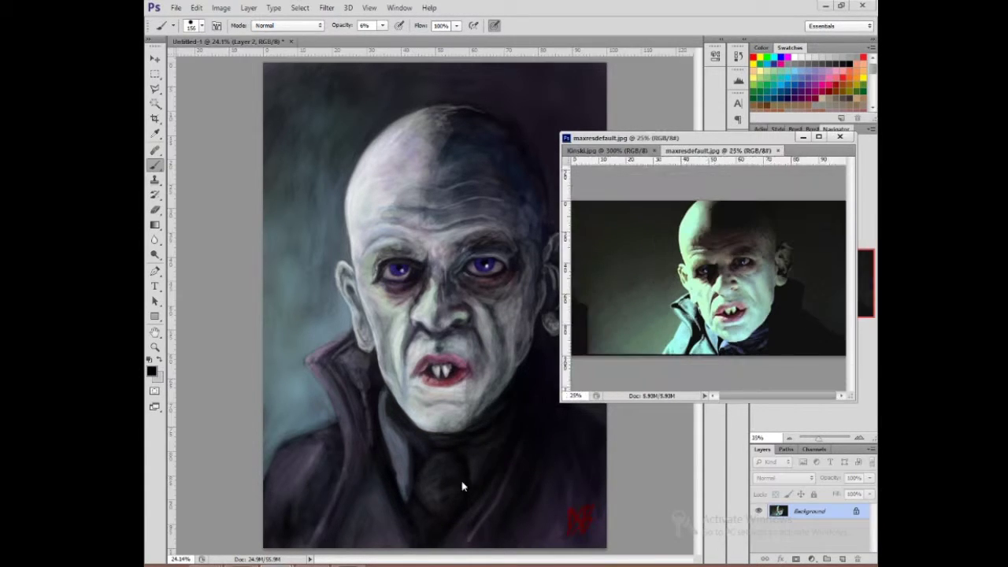
Step: Retouch the eye sockets and lids with dark purple strokes using a 13 px brush at 13% opacity
key("ctrl+plus")
key("ctrl+plus")
key("ctrl+plus")
key("ctrl+plus")
left_click(200, 25)
key("Return")
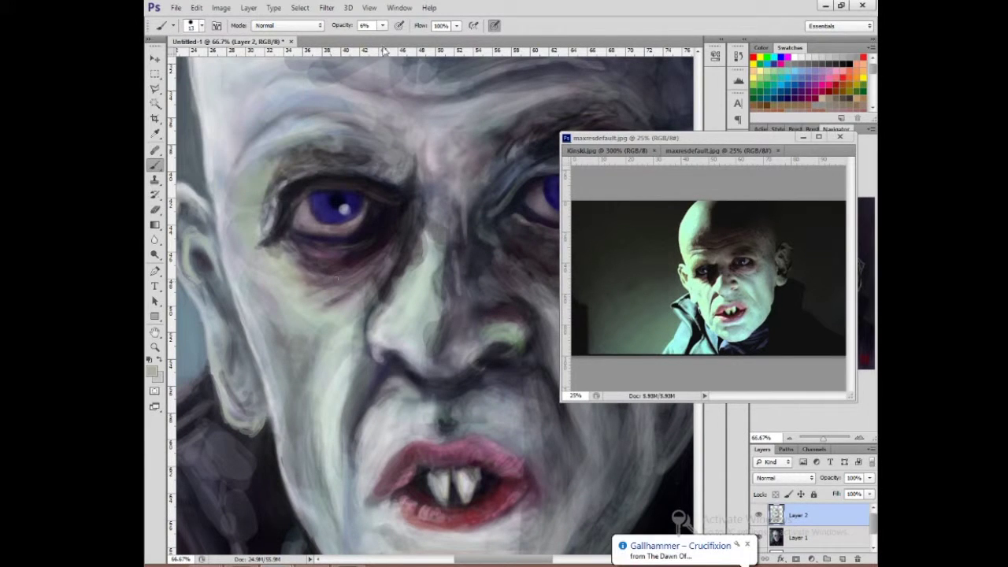
key("1")
key("2")
scroll(320, 242, "up", 2)
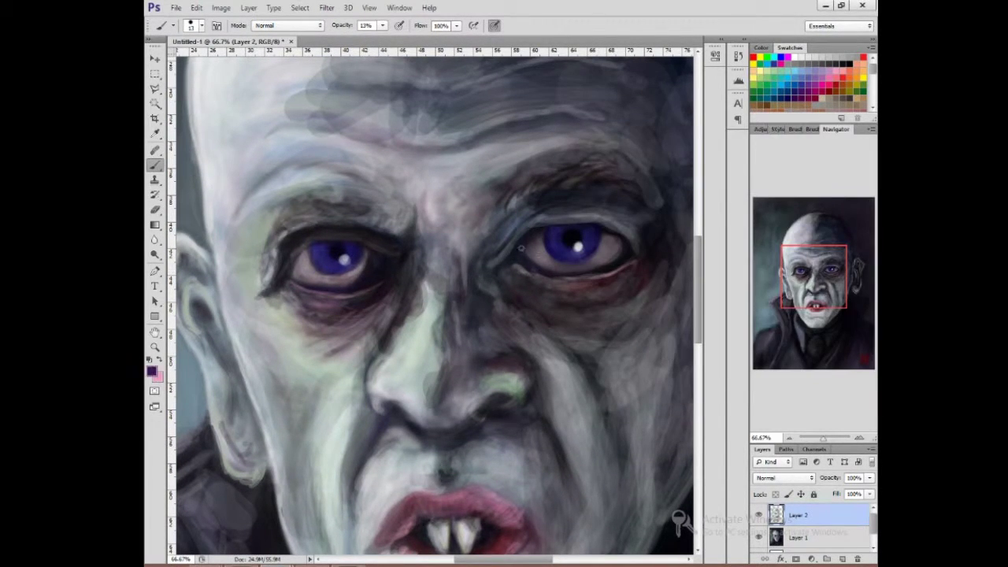
Step: Add fine white highlights along the tip and lit-side wing of the nose
key("ctrl+0")
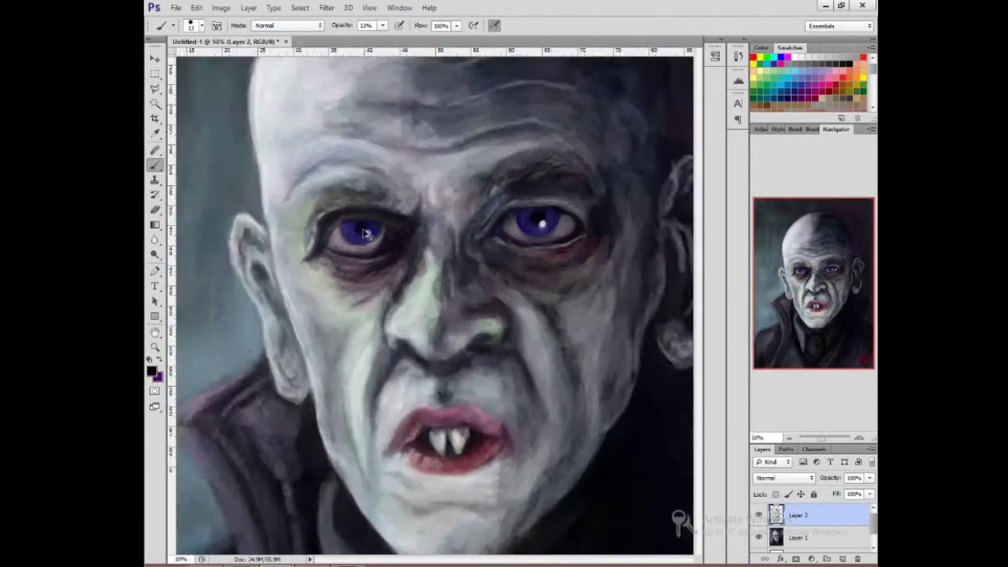
key("ctrl+1")
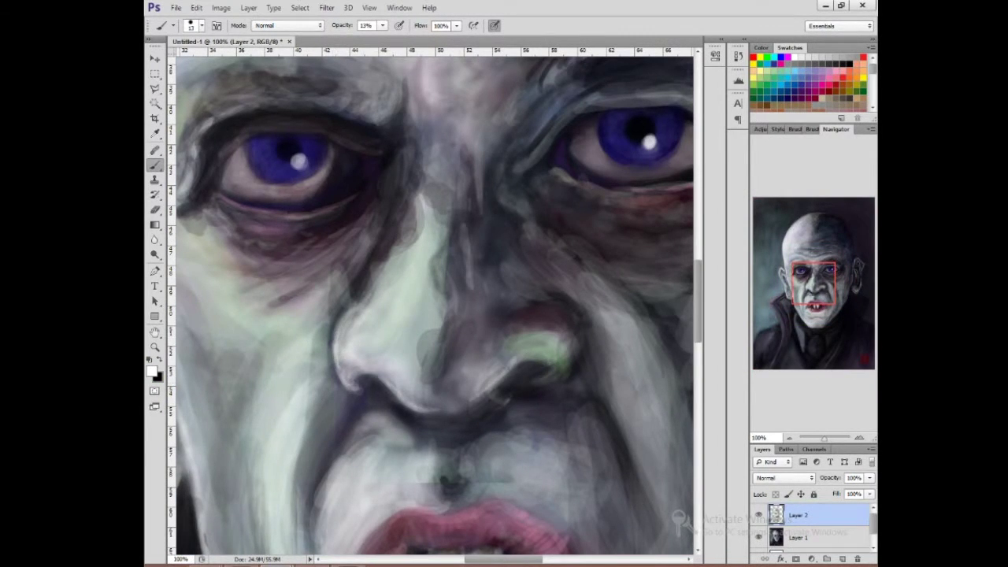
key("ctrl+0")
key("ctrl+plus")
key("ctrl+1")
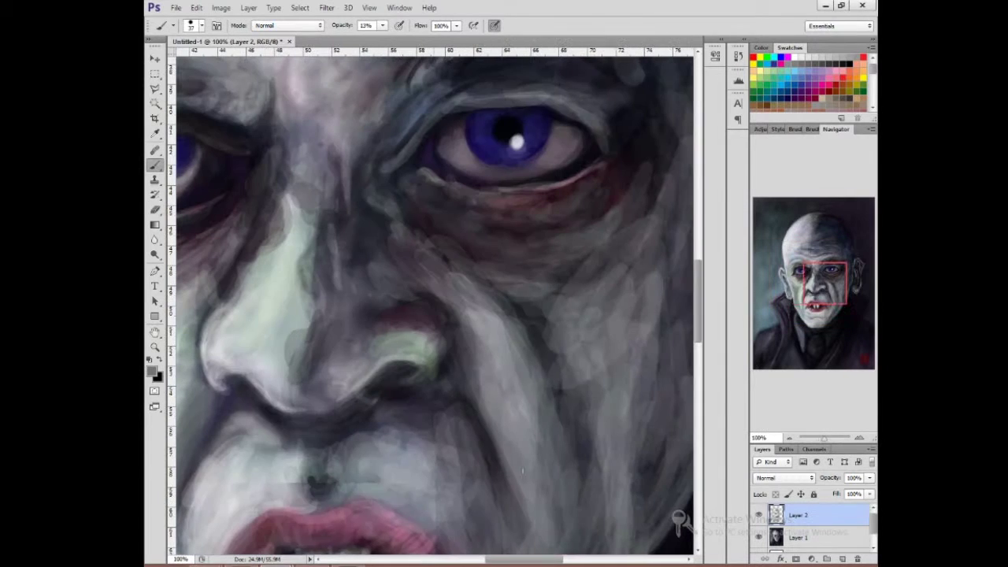
Step: Blend grey strokes into the shaded-side cheek and under-eye area with a 22 px brush
key("bracketleft")
key("bracketleft")
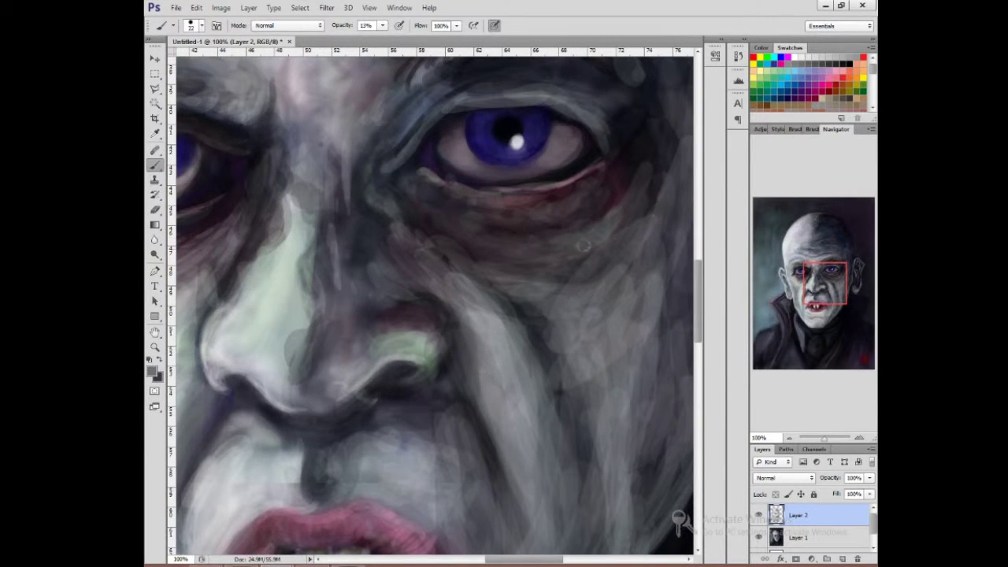
key("ctrl+0")
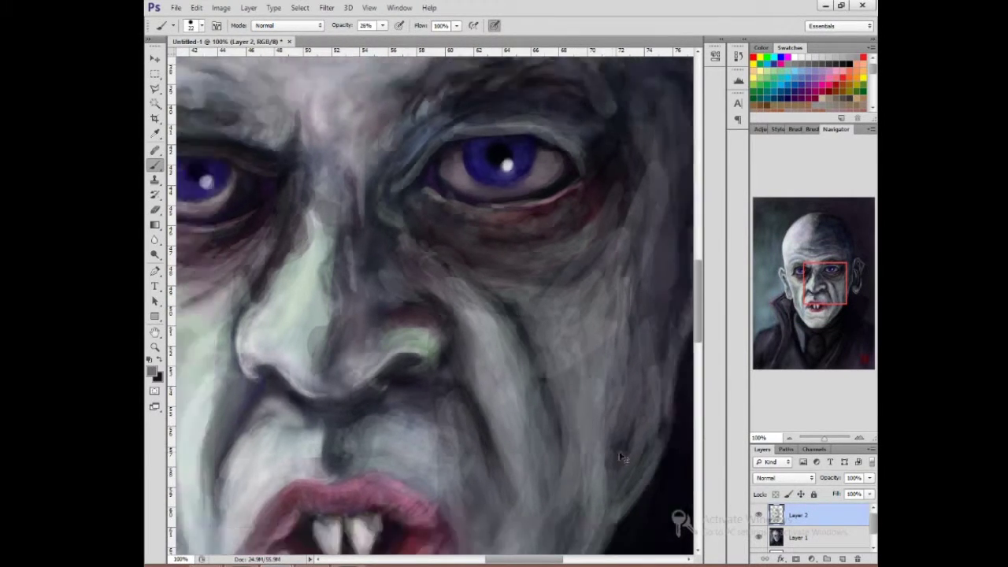
Step: Glaze the forehead and lit side of the face in light green with a 288 px brush at 12% opacity
left_click(194, 25)
double_click(223, 122)
left_click(194, 25)
key("Return")
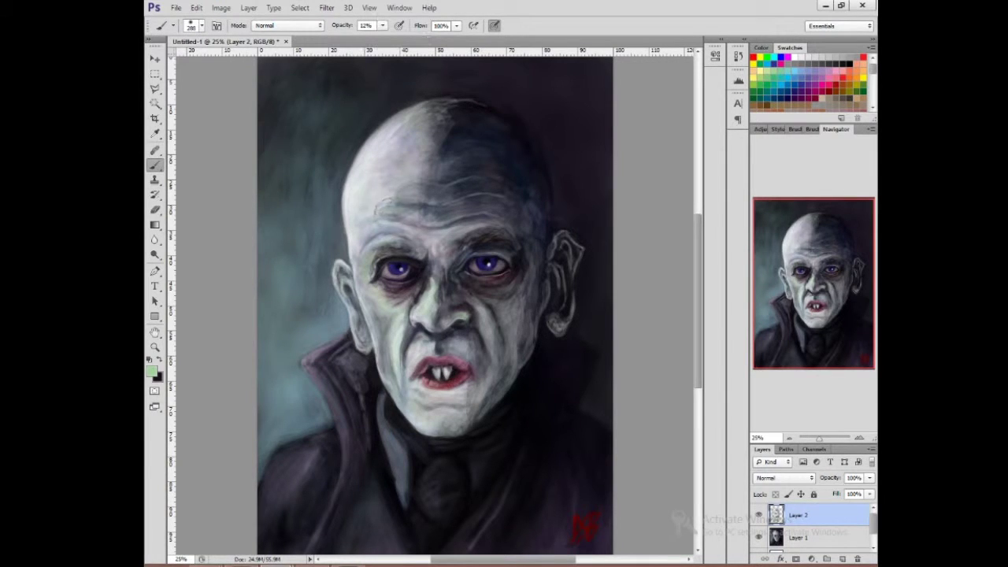
key("1")
key("2")
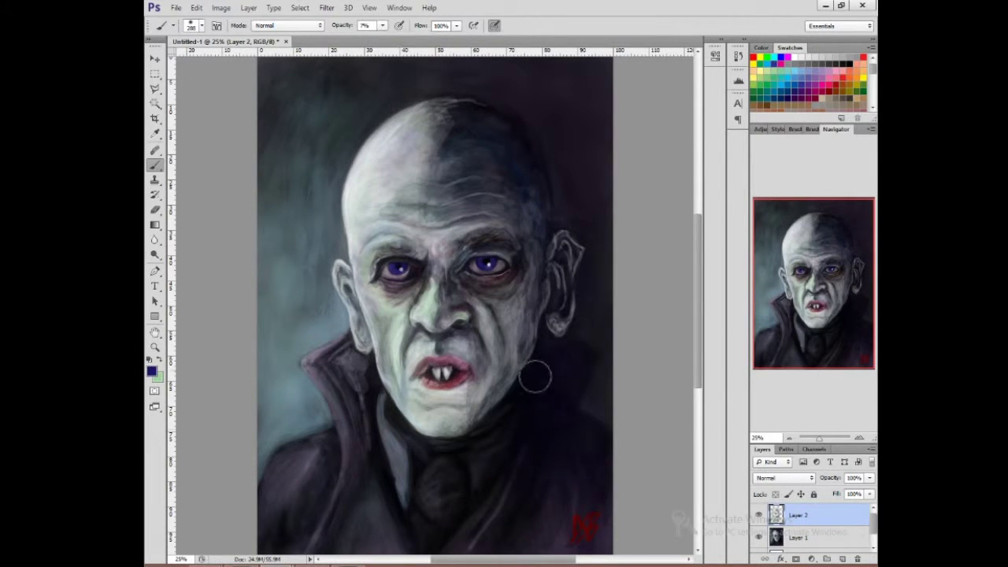
Step: Texture the background beside the head with thin sampled teal strokes, setting the brush to 48 px at 10% opacity
right_click(320, 106)
type("38")
key("Return")
left_click(319, 105, "alt")
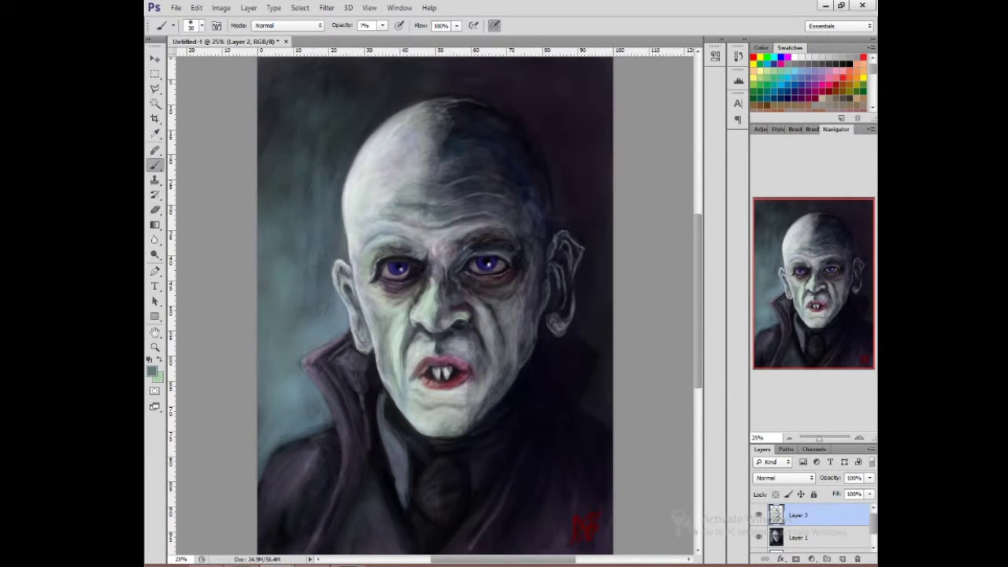
left_click_drag(270, 150, 270, 150)
right_click(270, 149)
type("40")
key("Return")
key("1")
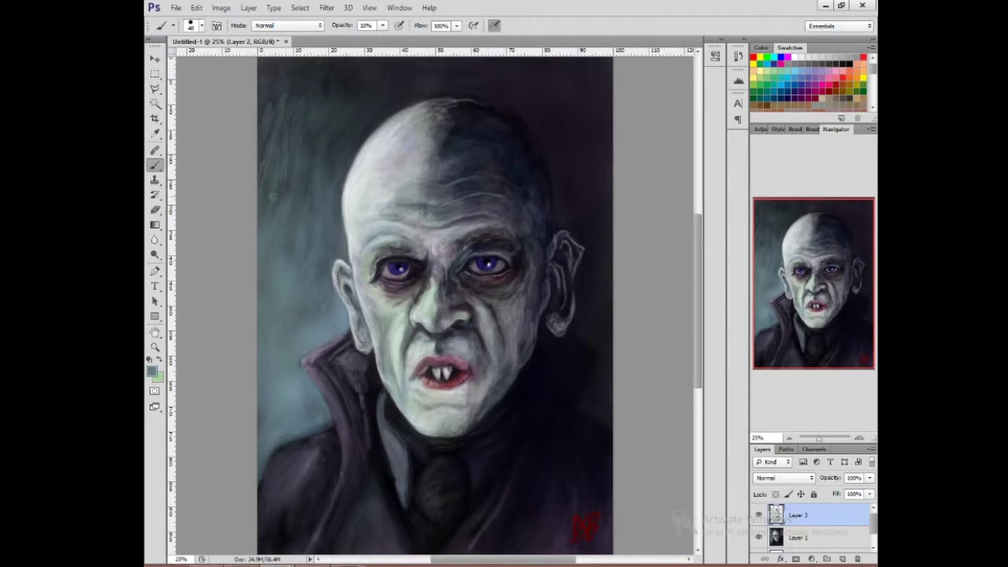
Step: Darken the upper background with a sampled near-black tone using a 160 px brush at 10% opacity
scroll(331, 131, "up", 2)
left_click(331, 131, "alt")
right_click(319, 136)
type("160")
key("Return")
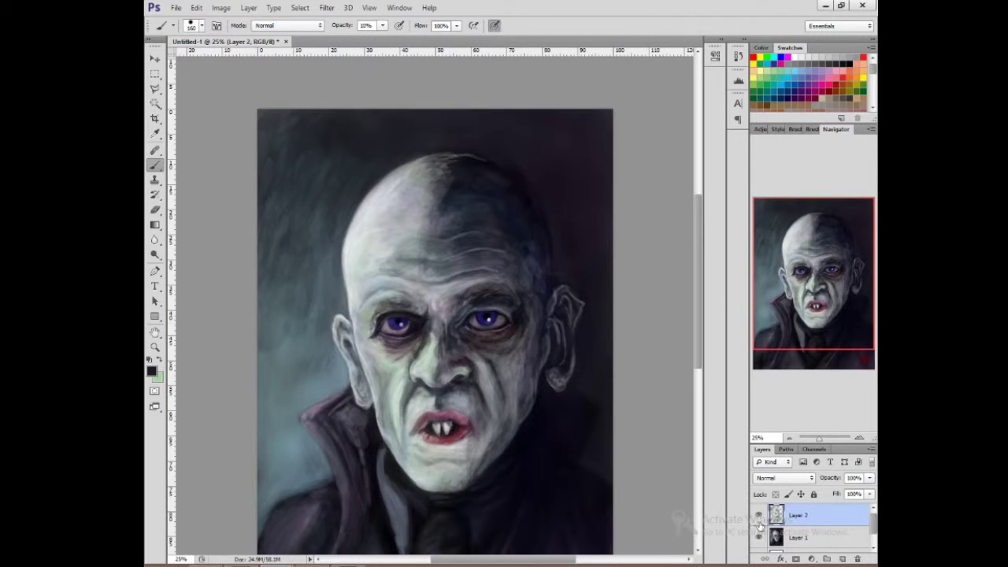
left_click_drag(530, 402, 478, 478)
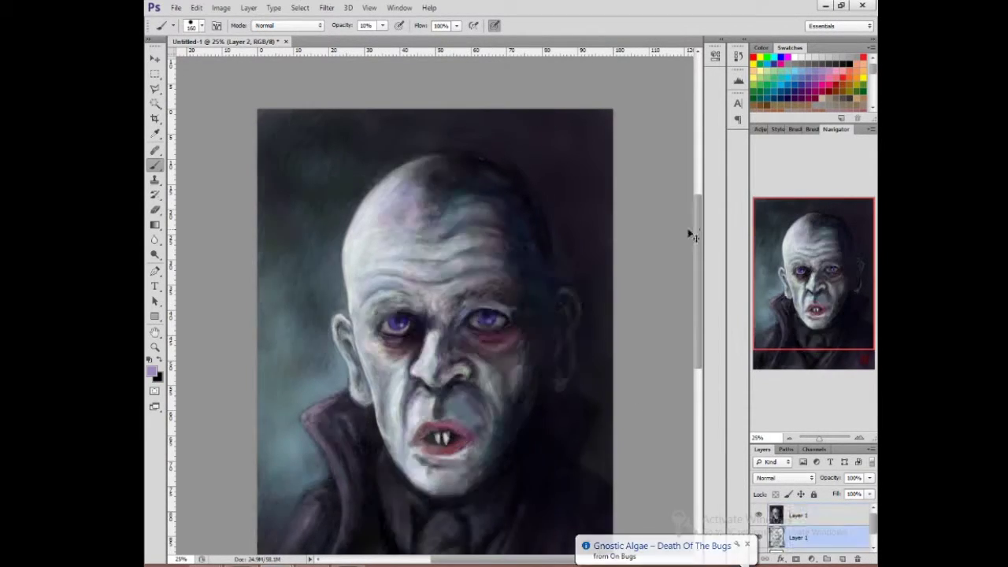
Step: Lighten the upper lip area and chin with broad sampled lilac-grey strokes at 10% opacity
key("ctrl+plus")
key("ctrl+plus")
key("ctrl+plus")
scroll(534, 349, "down", 3)
left_click_drag(504, 385, 465, 265)
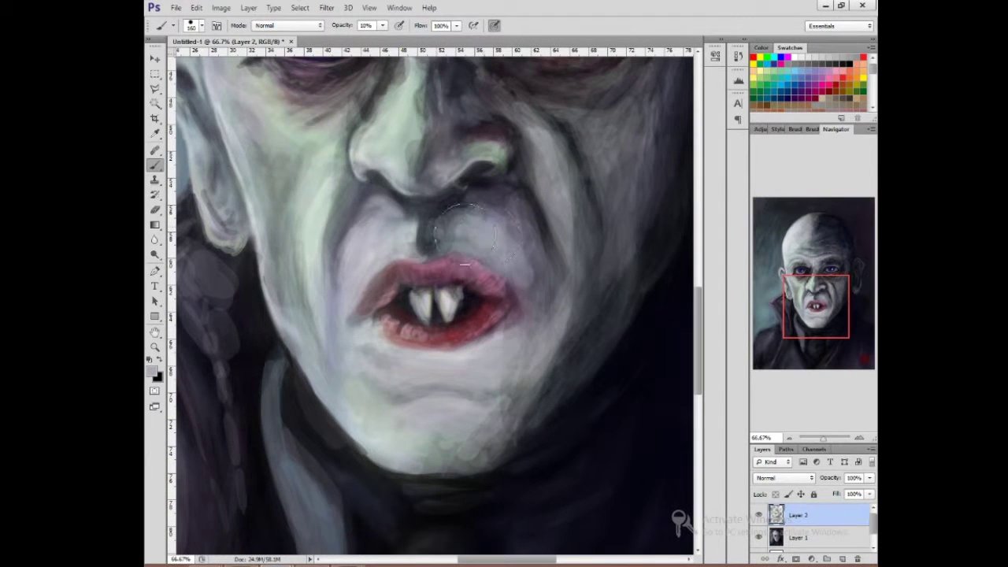
Step: Smooth the skin around the mouth and jaw with sampled pale grey strokes using a 42 px brush at 20% opacity
scroll(423, 249, "up", 2)
key("bracketleft")
key("bracketleft")
key("bracketleft")
key("bracketleft")
key("bracketleft")
key("bracketleft")
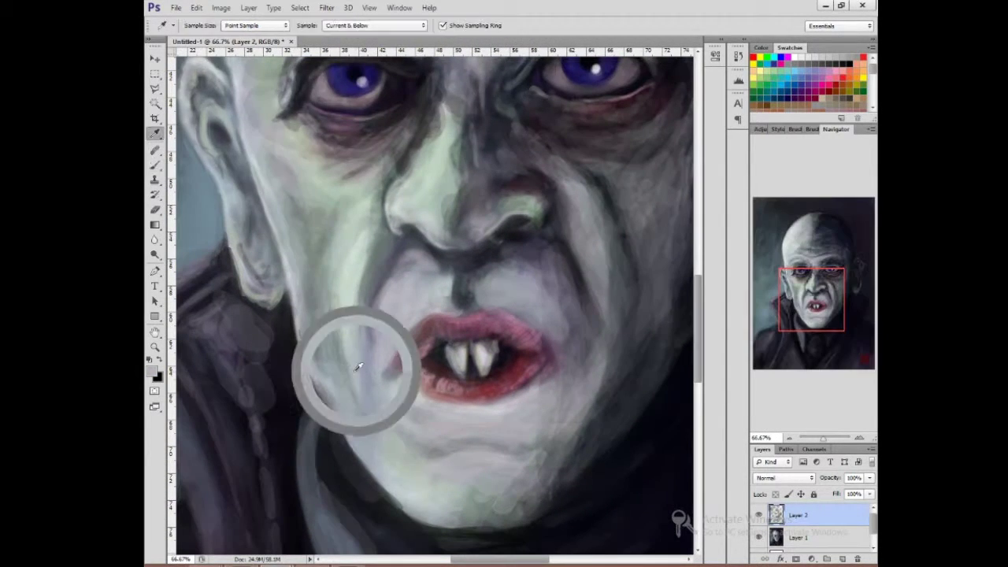
key("3")
key("8")
left_click_drag(374, 429, 381, 345)
key("2")
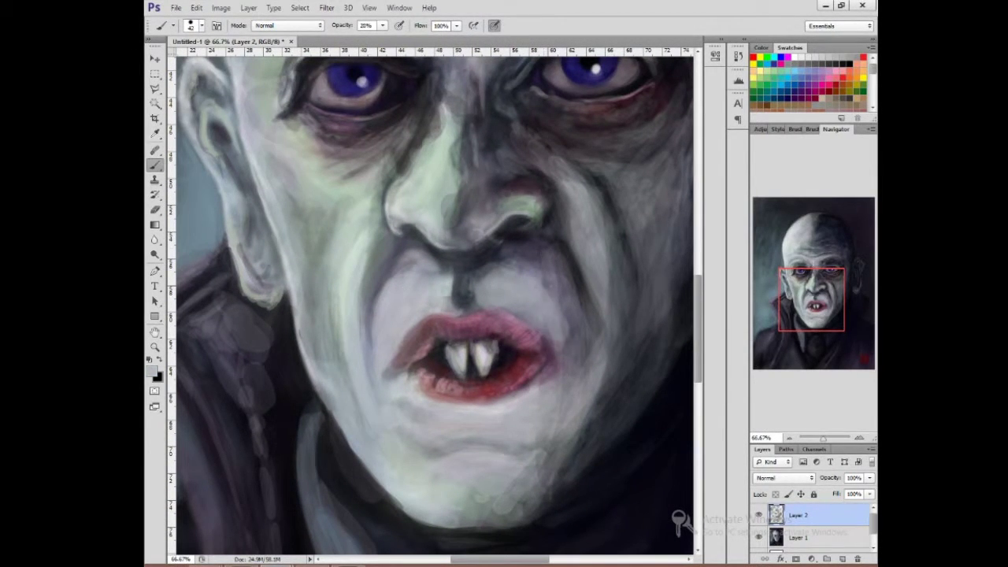
left_click_drag(556, 346, 557, 337)
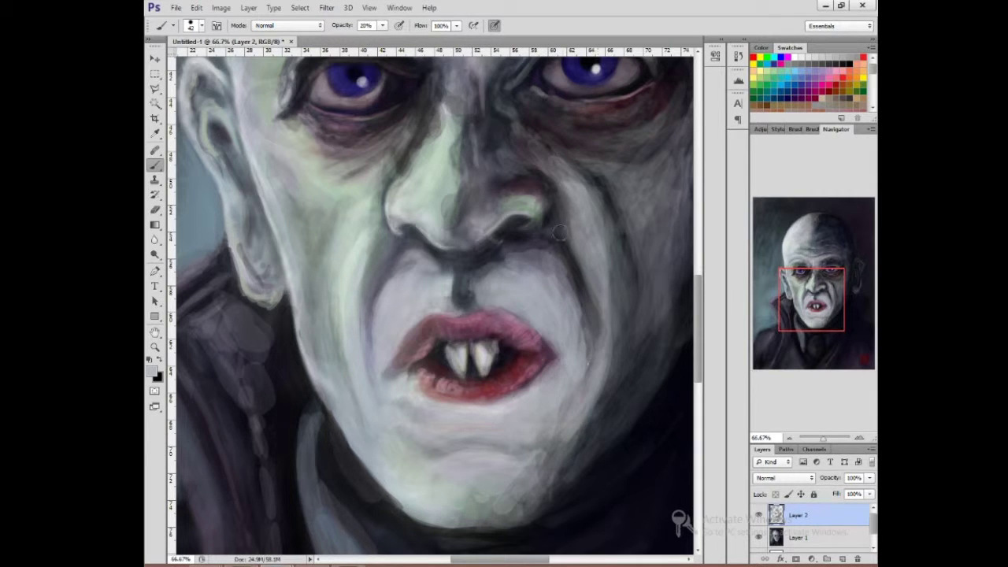
Step: Bring back the maxresdefault.jpg reference and darken the scarf and tie area with sampled black at 9% opacity
left_click(275, 565)
scroll(458, 253, "down", 2)
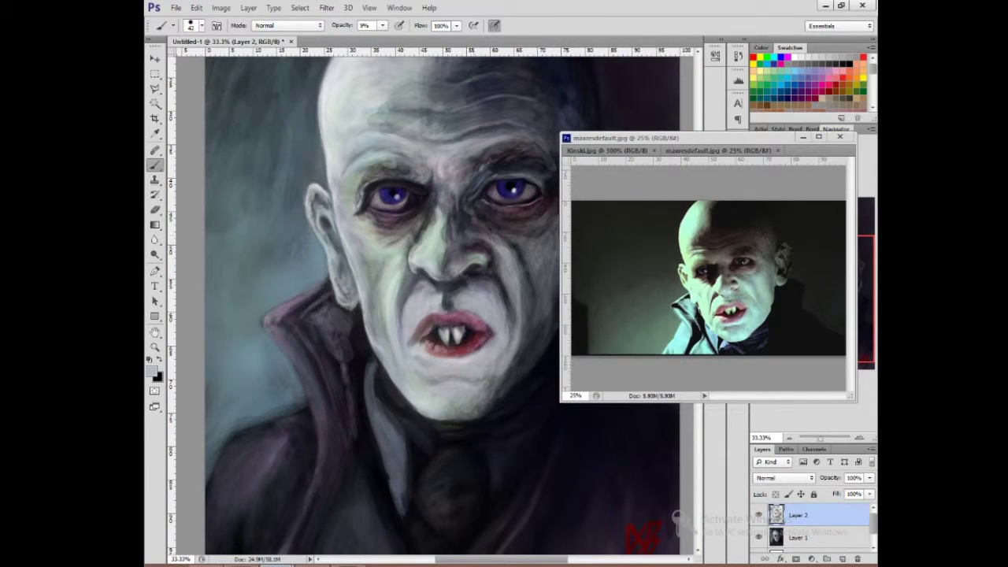
left_click(520, 271, "alt")
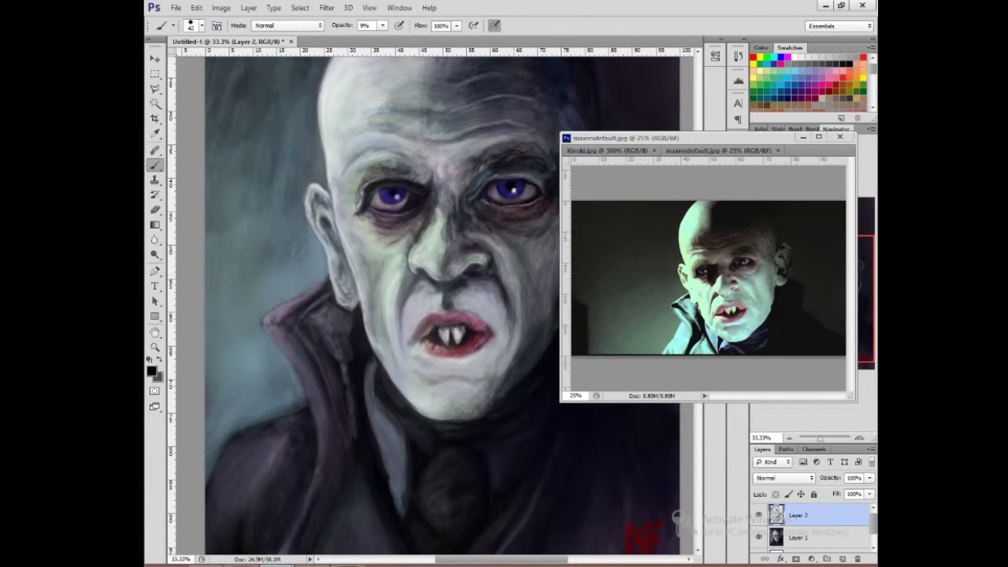
scroll(442, 300, "down", 2)
scroll(401, 134, "up", 4)
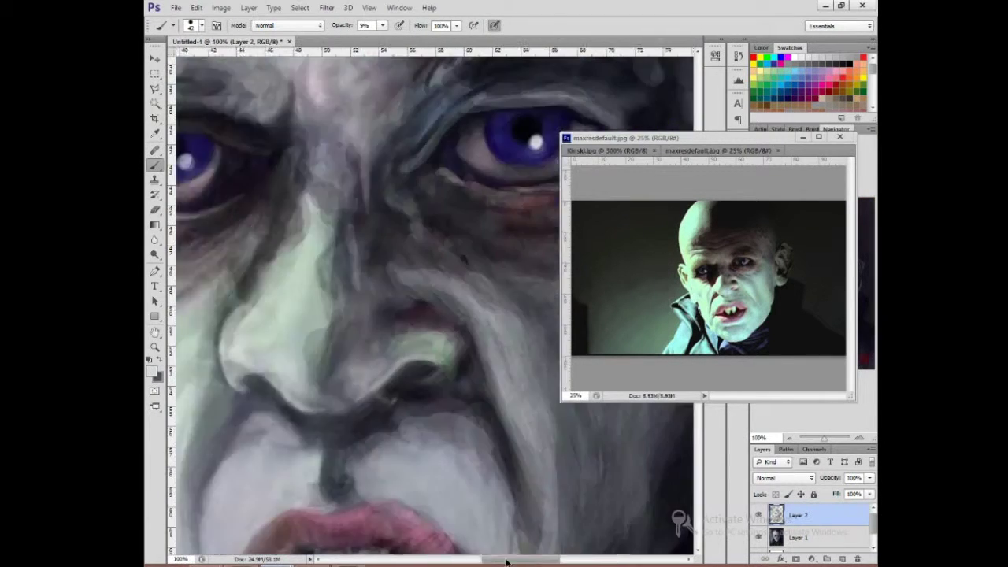
Step: Outline the shaded-side ear's pointed upper edge in black and rework its rim at 20% opacity
left_click(853, 61)
left_click_drag(400, 118, 482, 173)
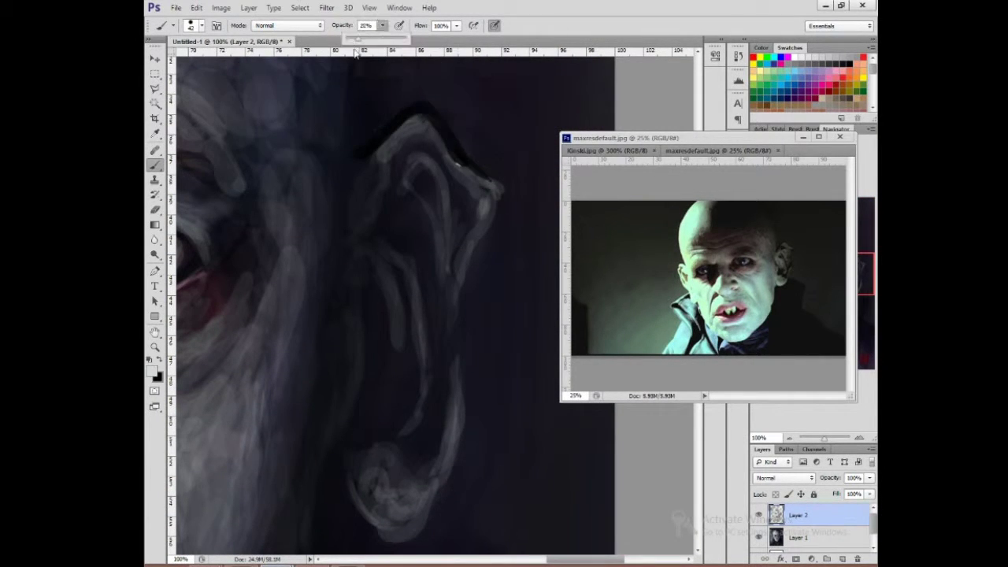
key("2")
mouse_move(433, 134)
left_mouse_down()
mouse_move(476, 189)
mouse_move(355, 444)
mouse_move(468, 430)
left_mouse_up()
scroll(468, 430, "down", 2)
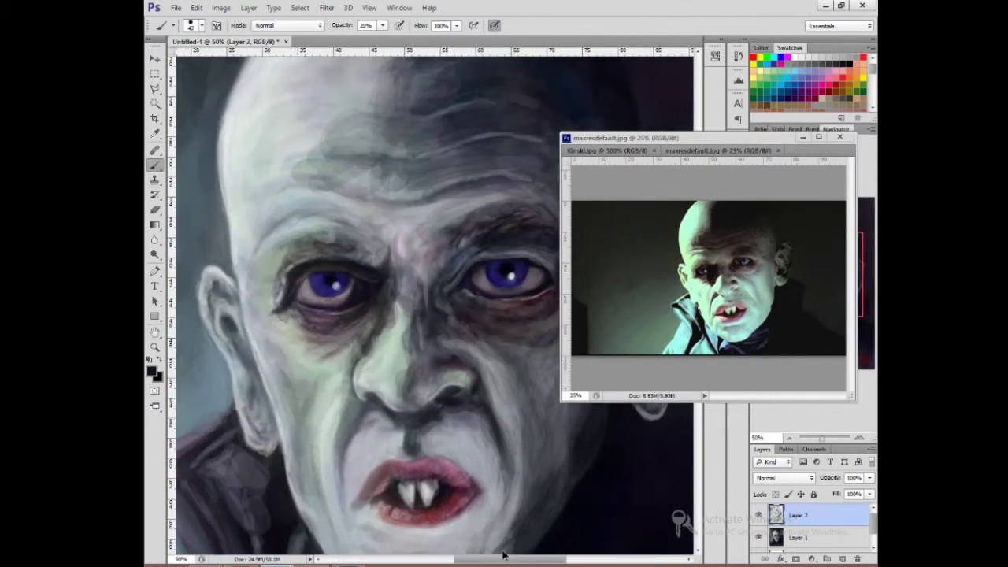
scroll(398, 303, "down", 3)
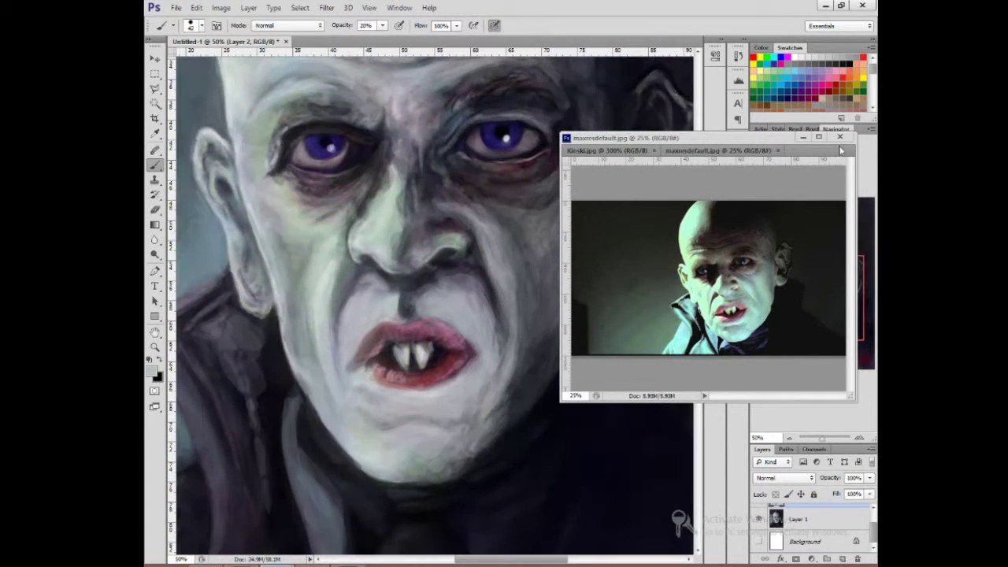
Step: Set up a large 500 px brush and tint the background and lit side of the face teal-green on a new layer
key("ctrl+minus")
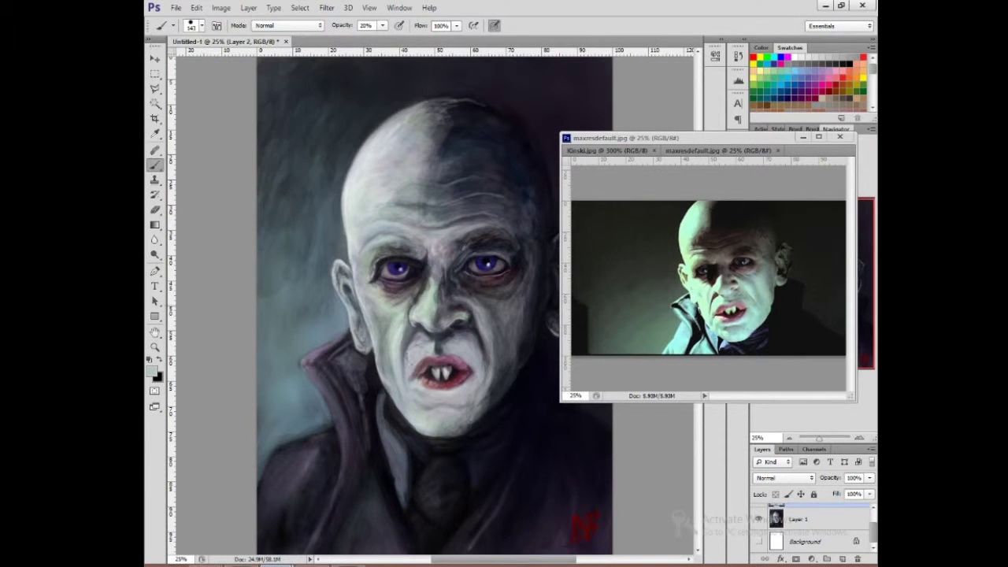
left_click(191, 26)
double_click(236, 158)
key("ctrl+minus")
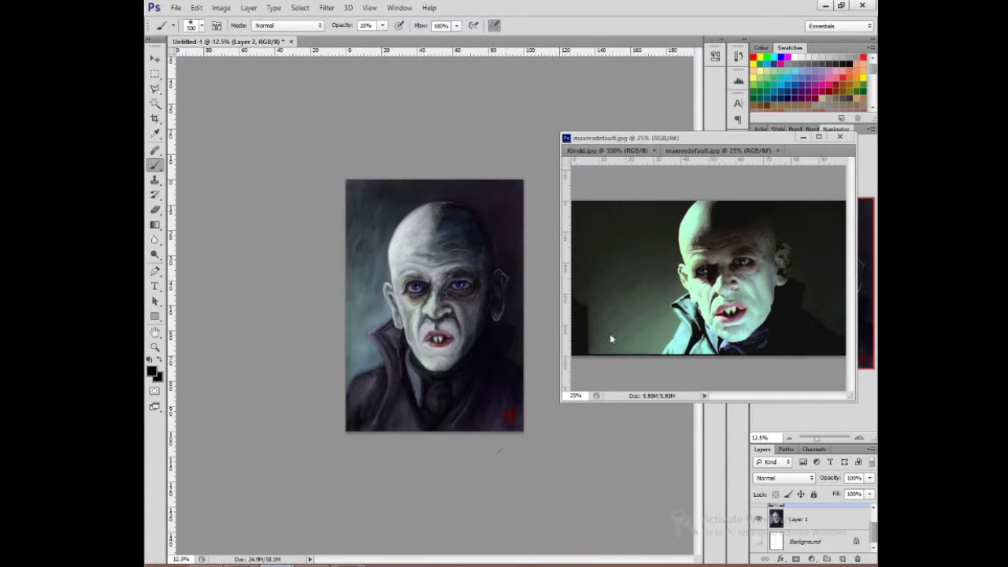
left_click(248, 8)
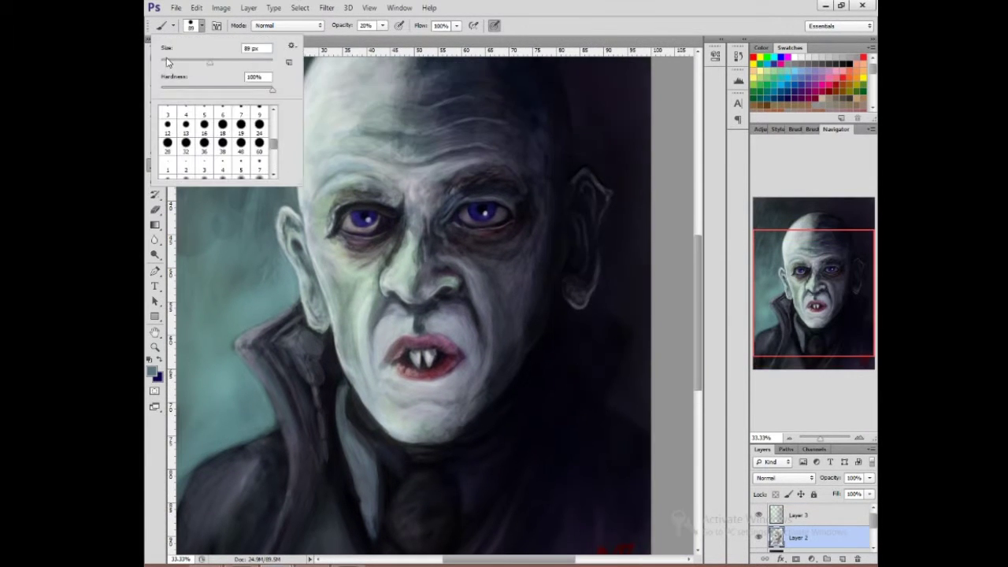
Step: Rework the forehead and scalp on Layer 2 with sampled pale tones, adjusting the brush opacity and enlarging the brush to 199 px
left_click(382, 25)
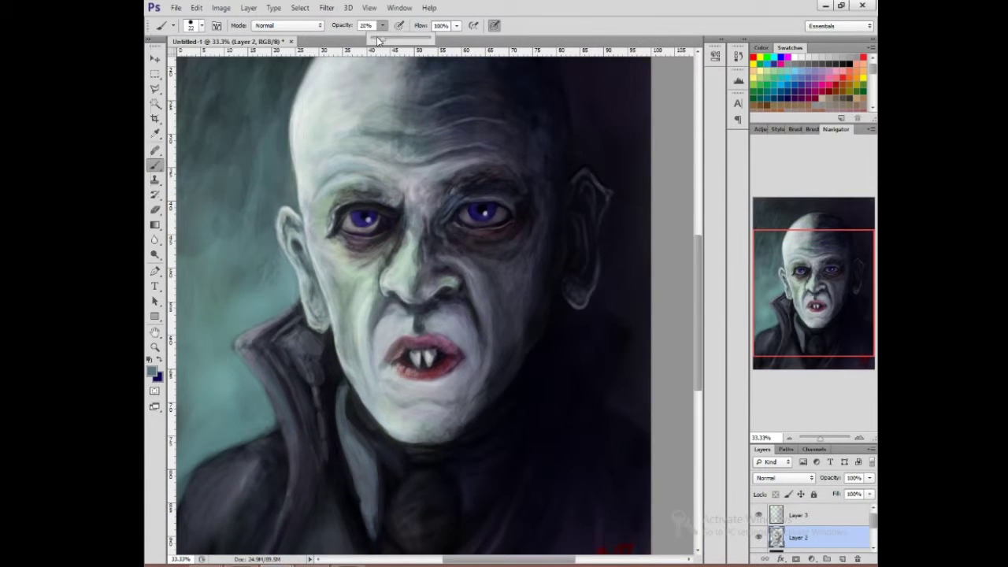
key("ctrl+minus")
key("ctrl+minus")
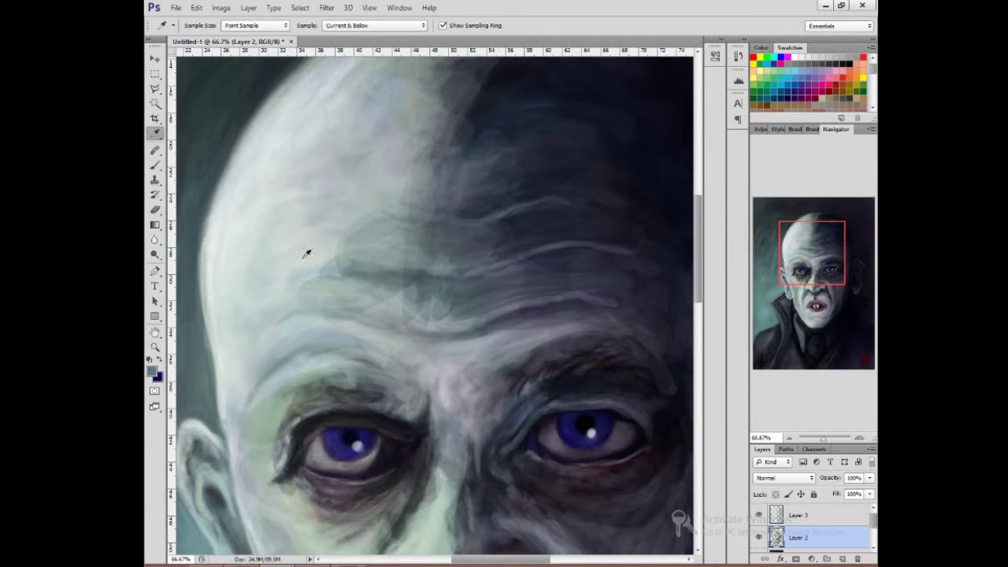
left_click(192, 26)
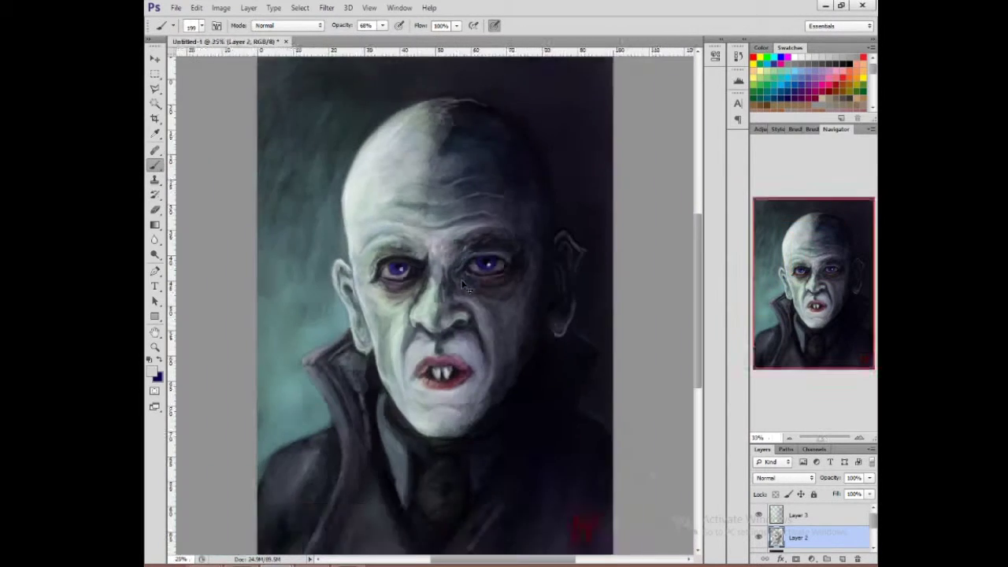
Step: Refine the lip edges, fangs and surrounding skin with soft grey strokes using a 24 px brush at low opacity
key("ctrl+plus")
key("x")
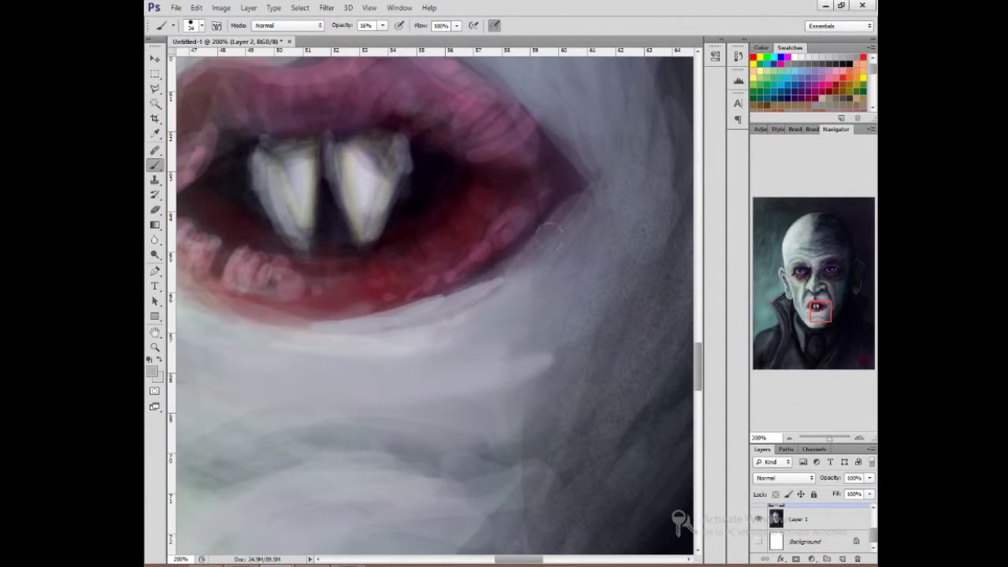
key("ctrl+minus")
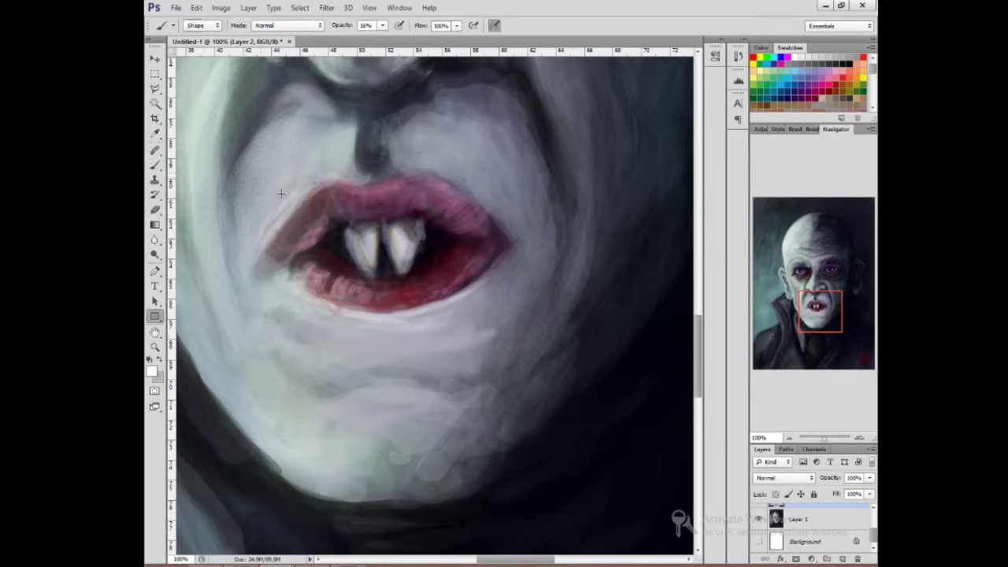
Step: Rework the coat collar below the lit-side ear with sampled dark tones, following the maxresdefault.jpg reference
key("ctrl+0")
key("ctrl+plus")
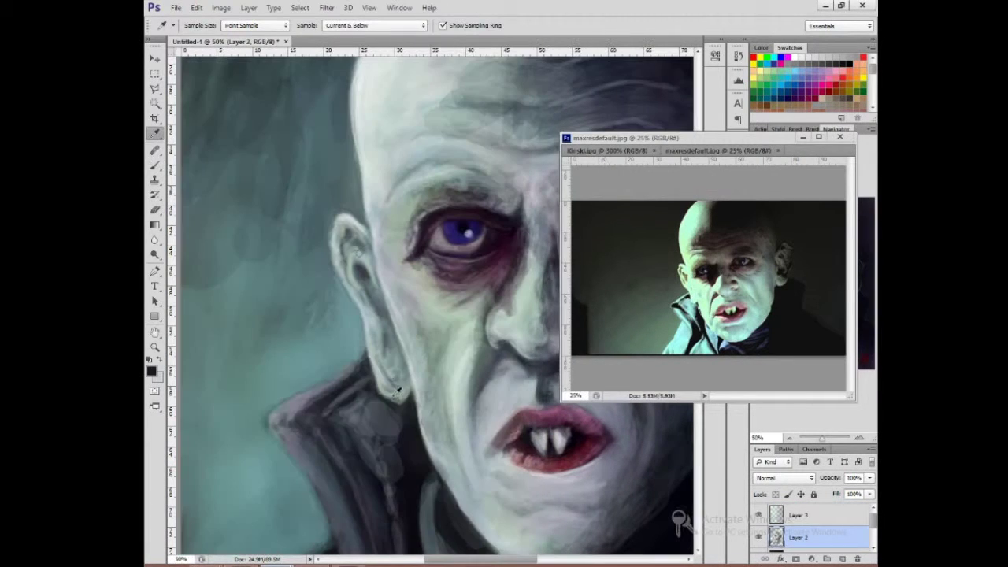
key("b")
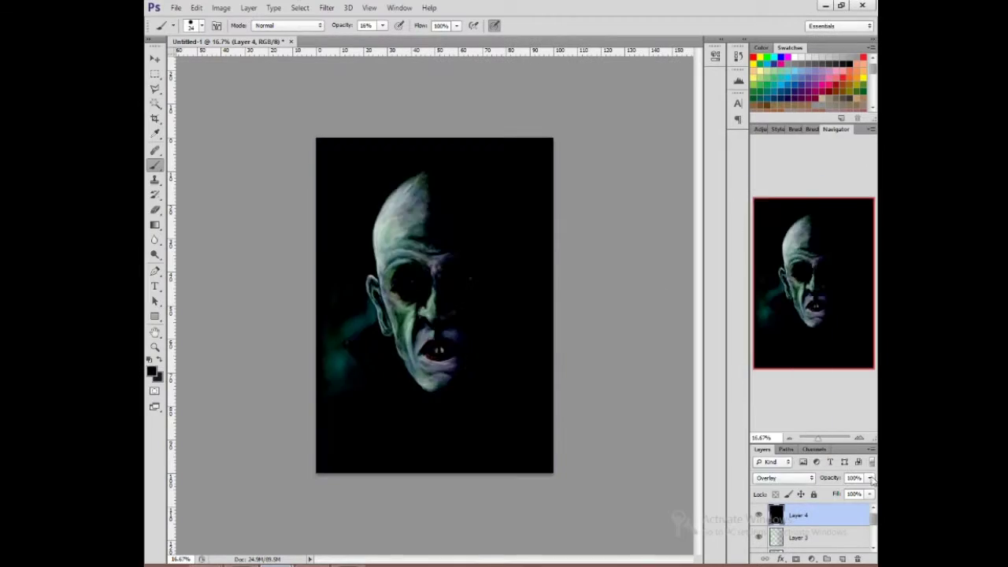
Step: Blend the black-filled Overlay layer over the painting at 11% opacity and start saving the document under a new file name
left_click_drag(866, 493, 823, 490)
key("m")
left_click(176, 7)
left_click(205, 165)
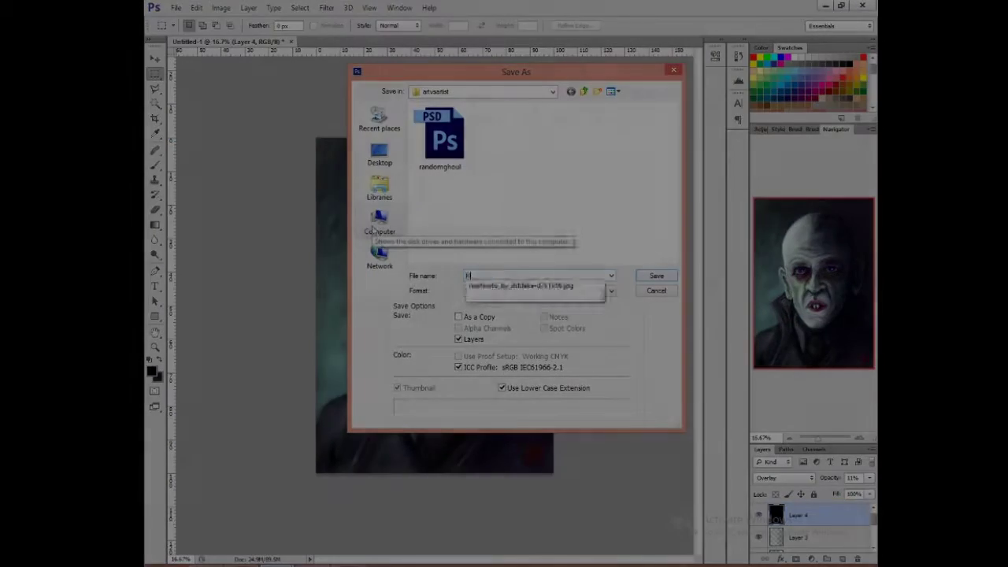